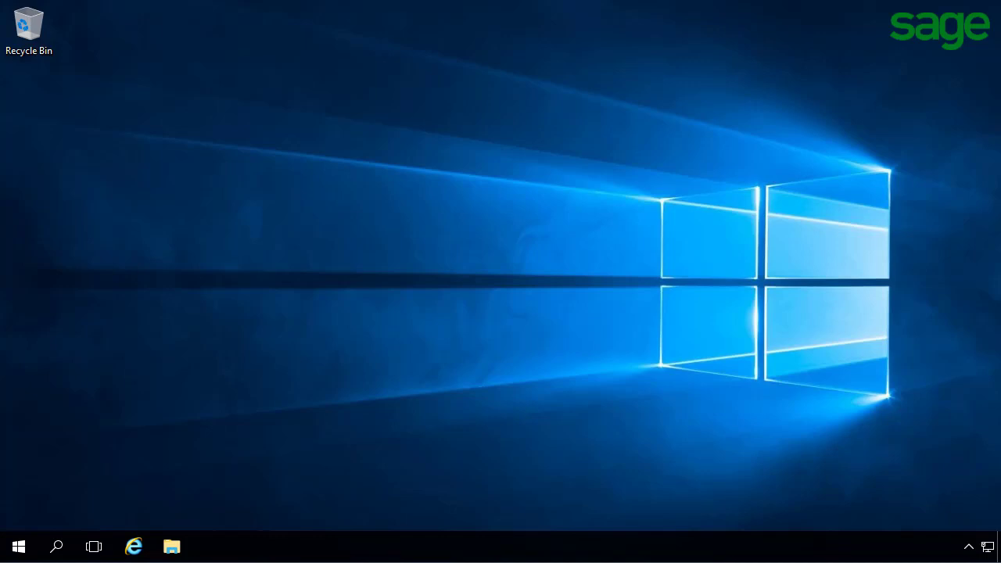
- Search Google in Internet Explorer for "process monitor" and open the Microsoft Docs Sysinternals page for Process Monitor
click(134, 546)
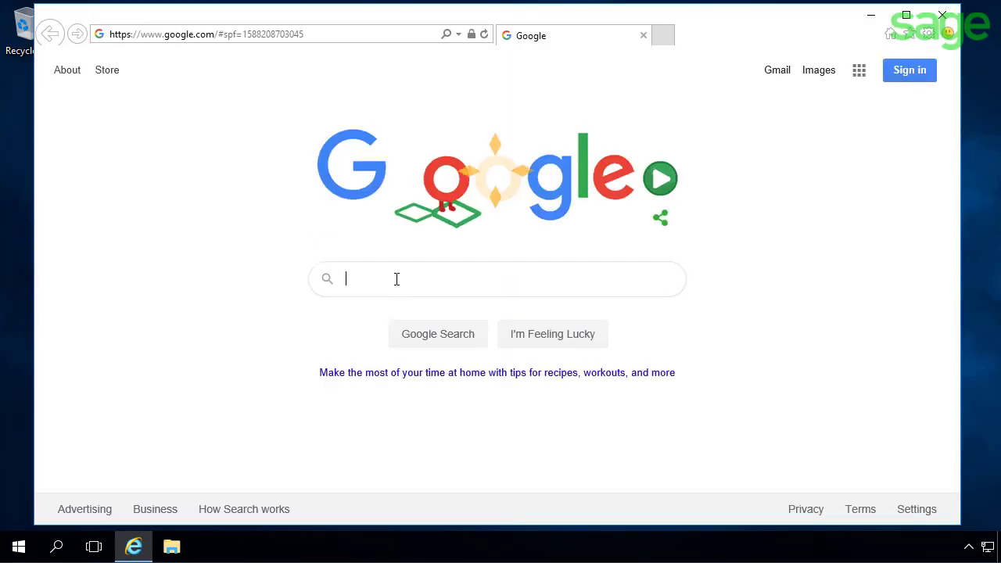
click(396, 279)
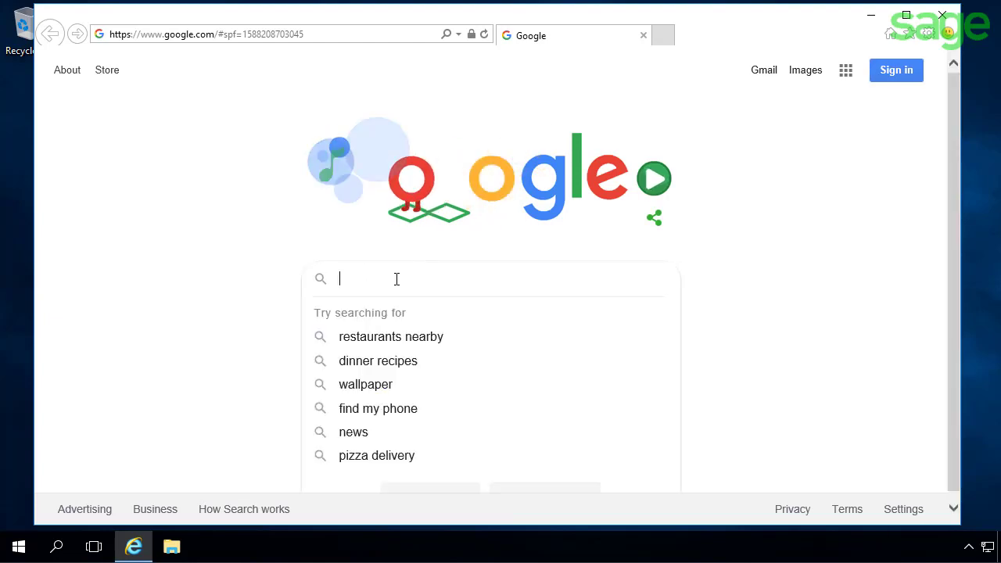
text(process monitor)
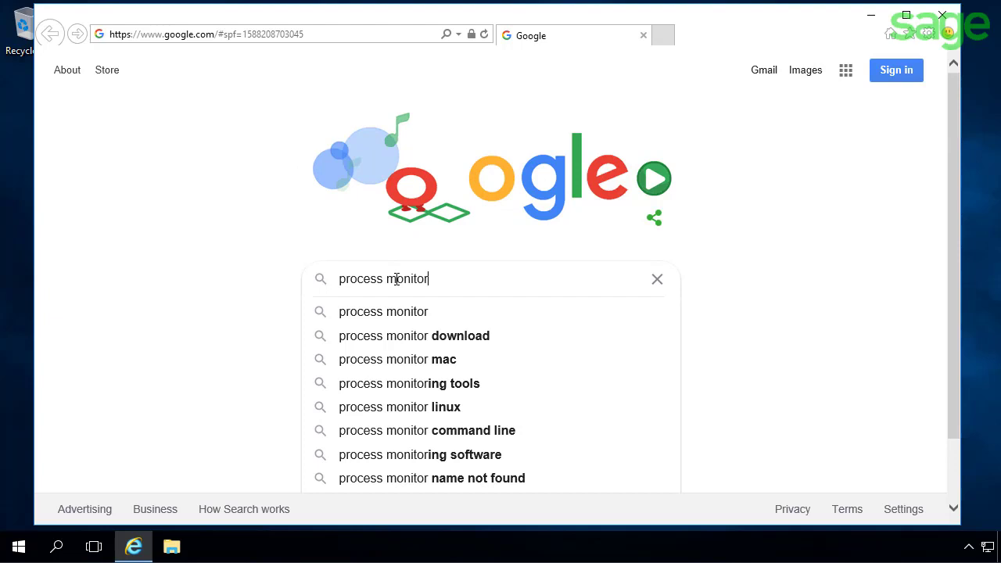
key(Return)
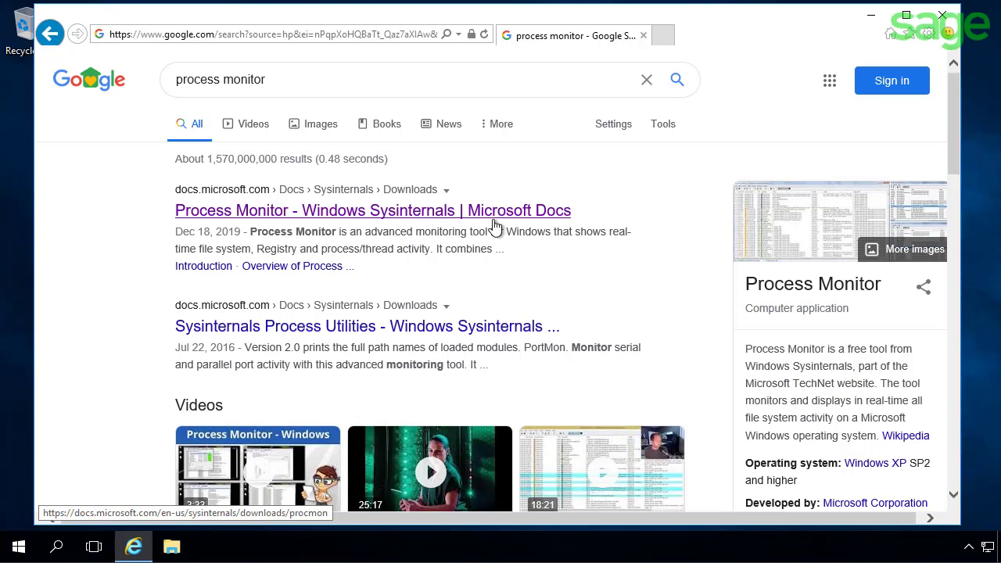
click(373, 210)
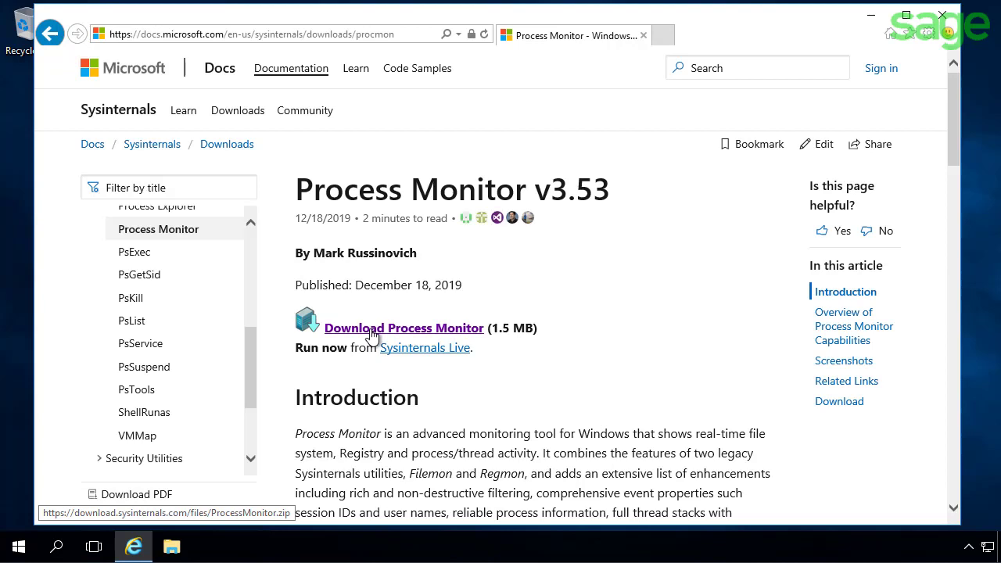
- Download Process Monitor as ProcessMonitor.zip into the Downloads folder, and show that folder with the browser closed
click(372, 331)
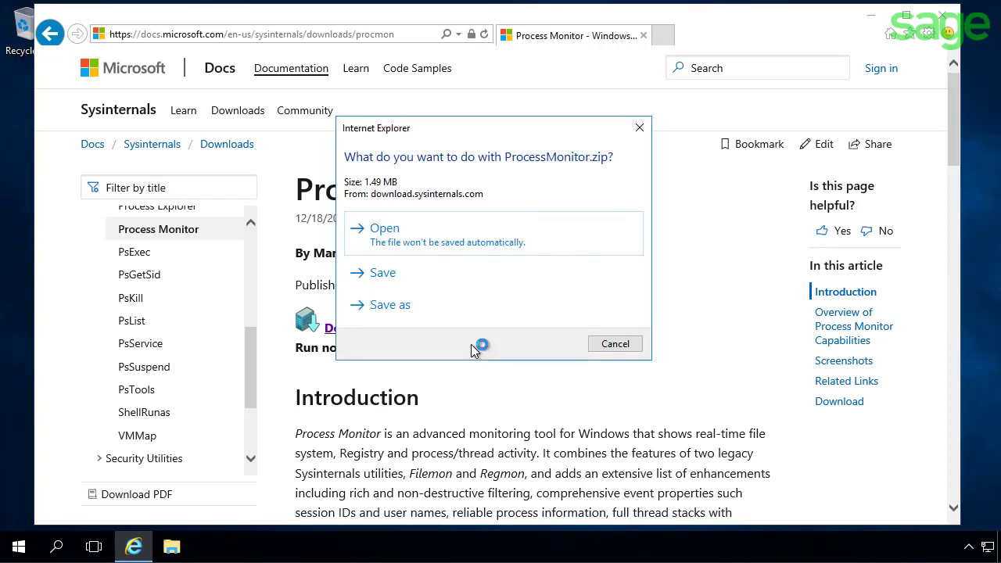
click(395, 305)
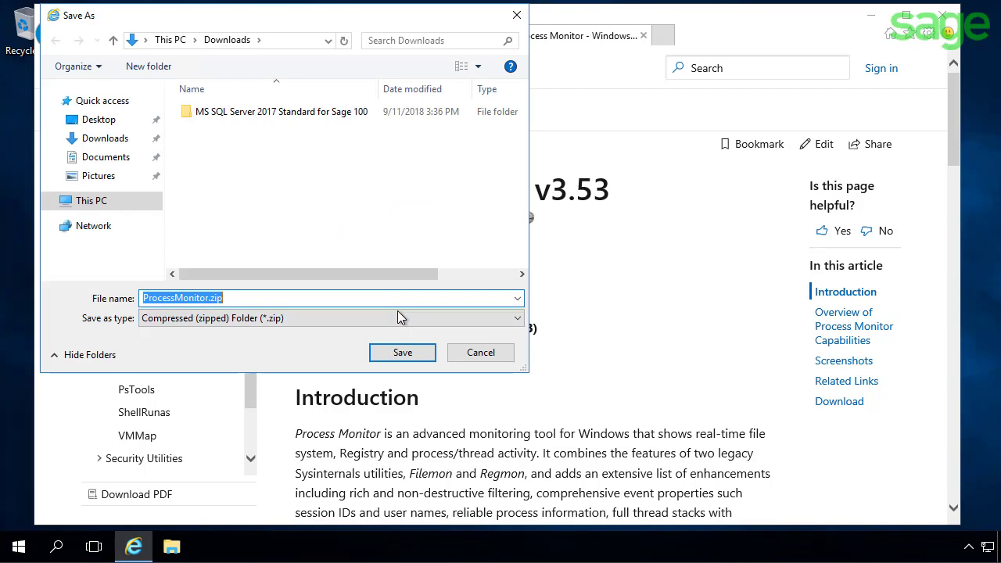
click(402, 352)
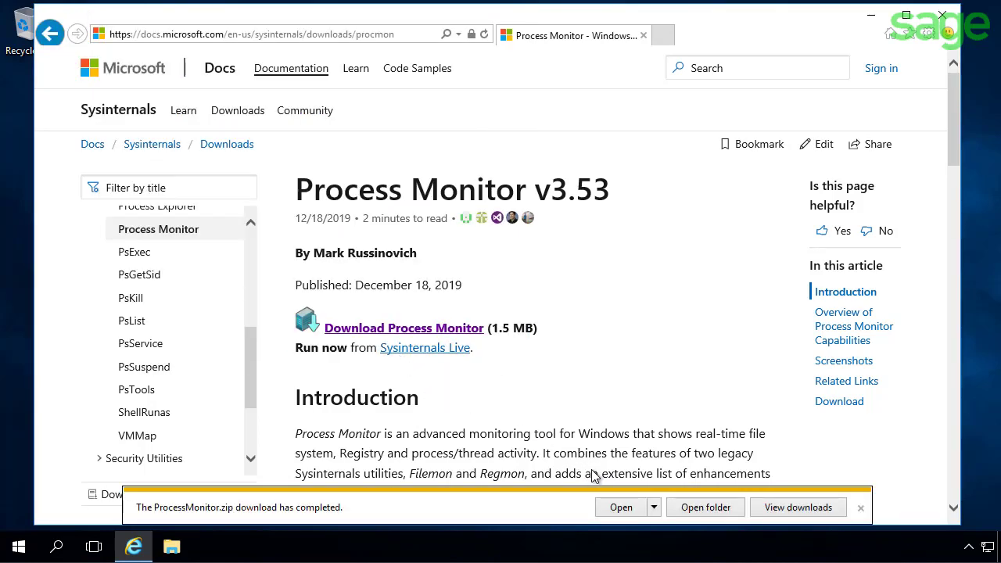
click(706, 507)
click(941, 23)
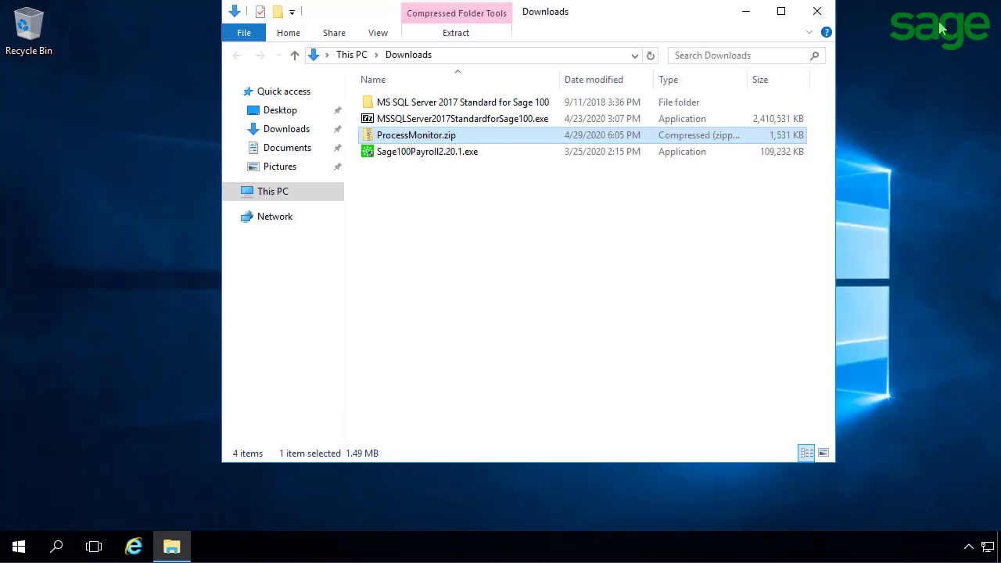
- Extract all files from ProcessMonitor.zip into a ProcessMonitor folder inside Downloads
right_click(406, 141)
click(455, 191)
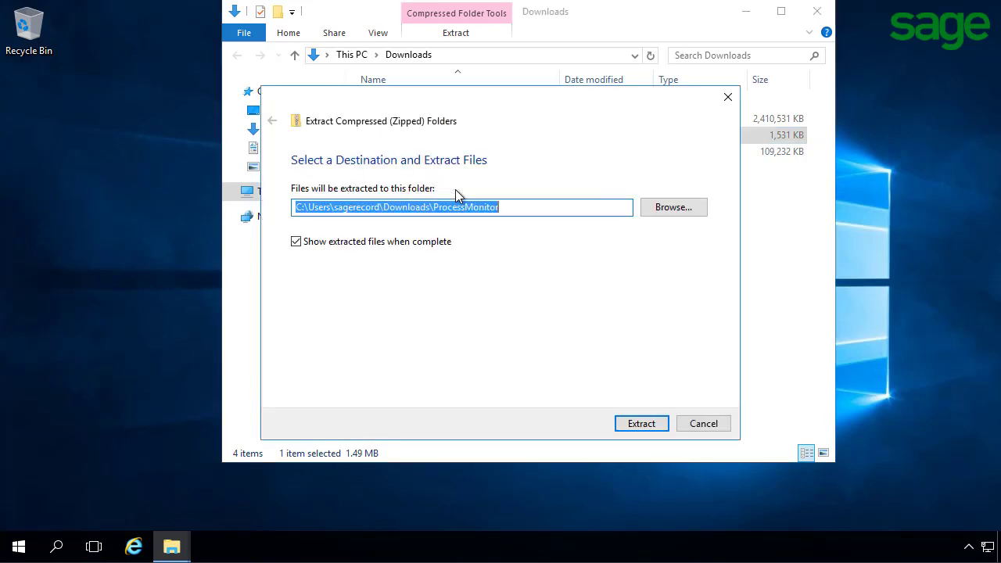
click(635, 426)
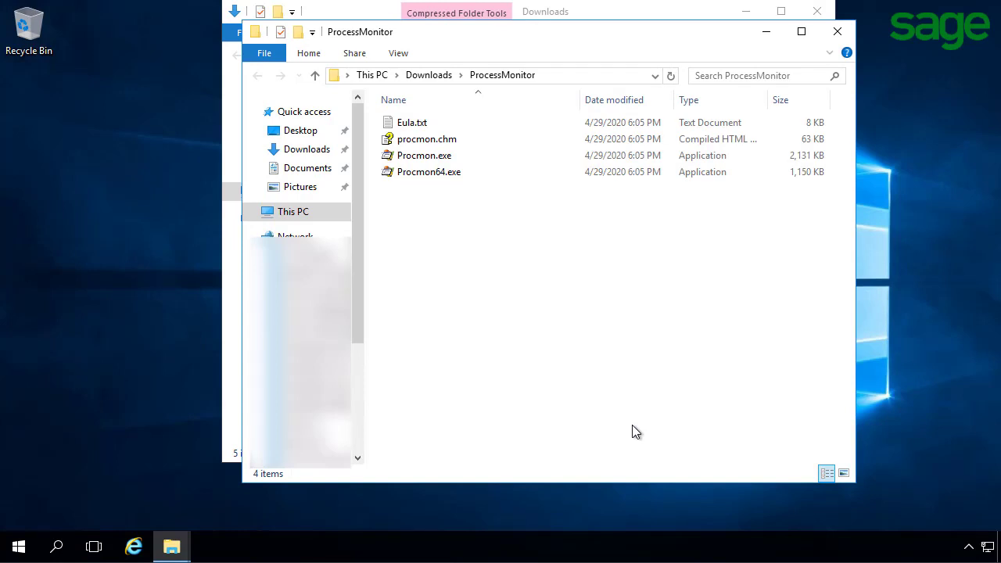
- Run Procmon64.exe from the extracted folder as administrator and allow it to make changes to the device
click(422, 159)
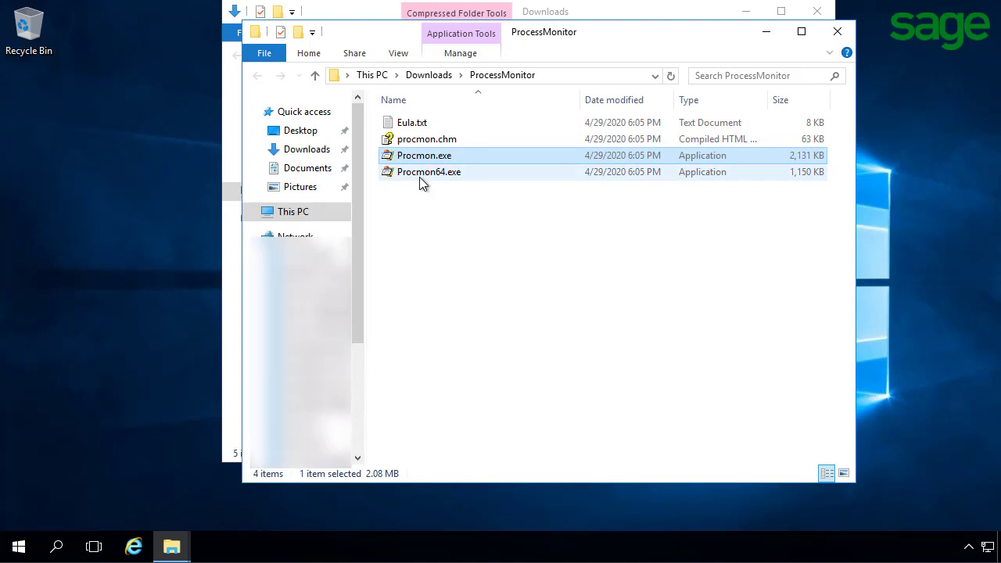
mouse_move(420, 177)
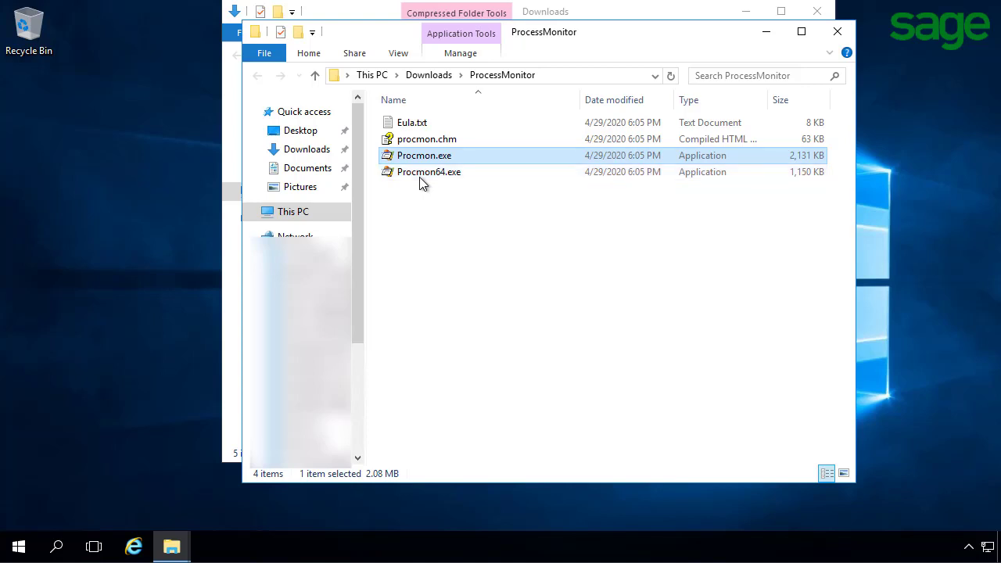
click(420, 177)
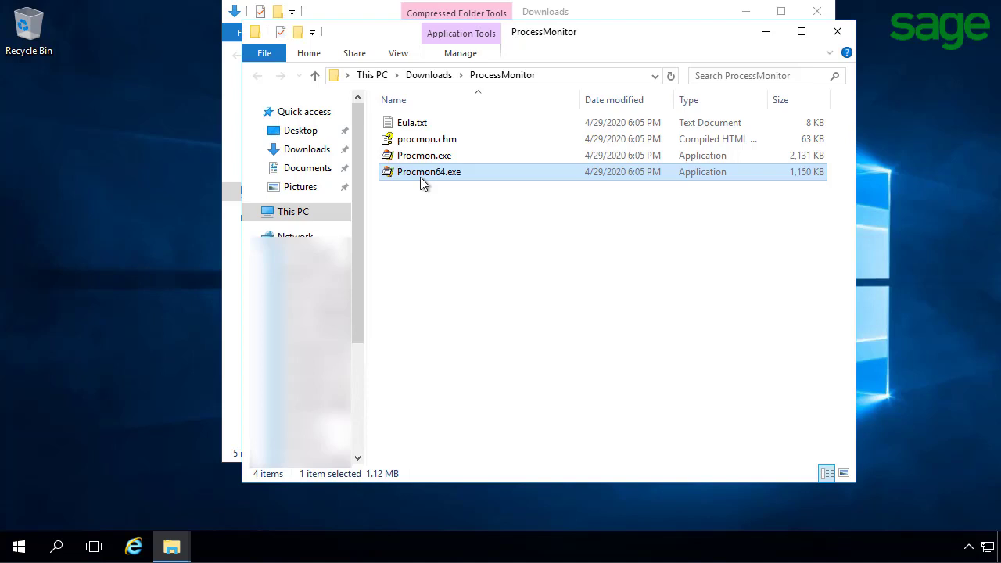
mouse_move(420, 177)
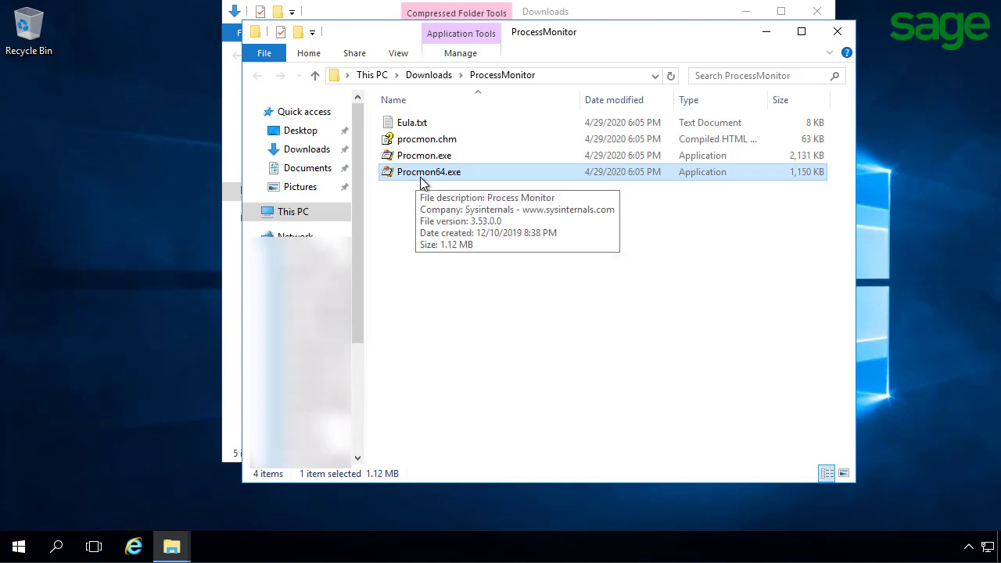
right_click(416, 176)
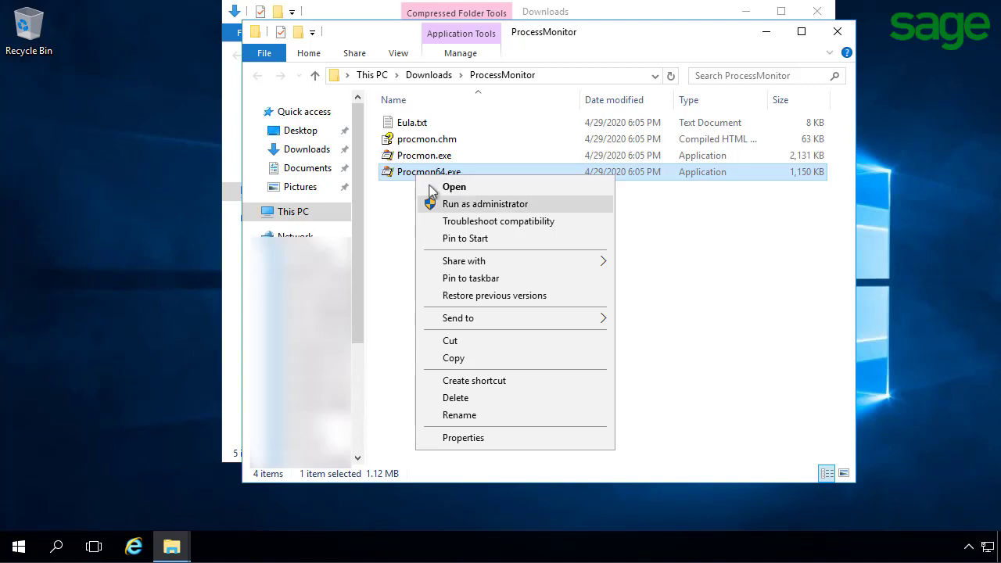
click(454, 205)
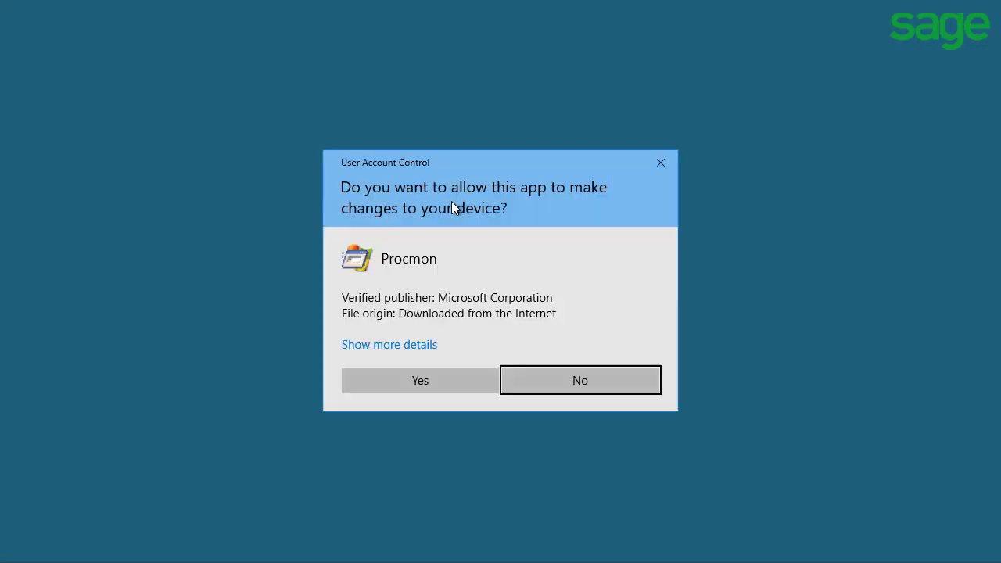
click(446, 379)
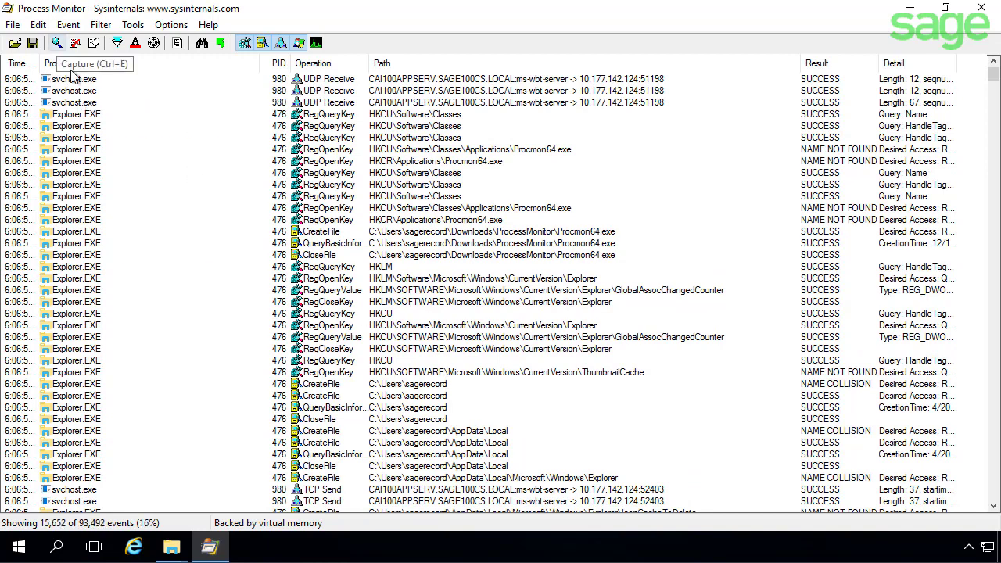
- Stop the event capture in Process Monitor and clear all captured events from the list
click(57, 42)
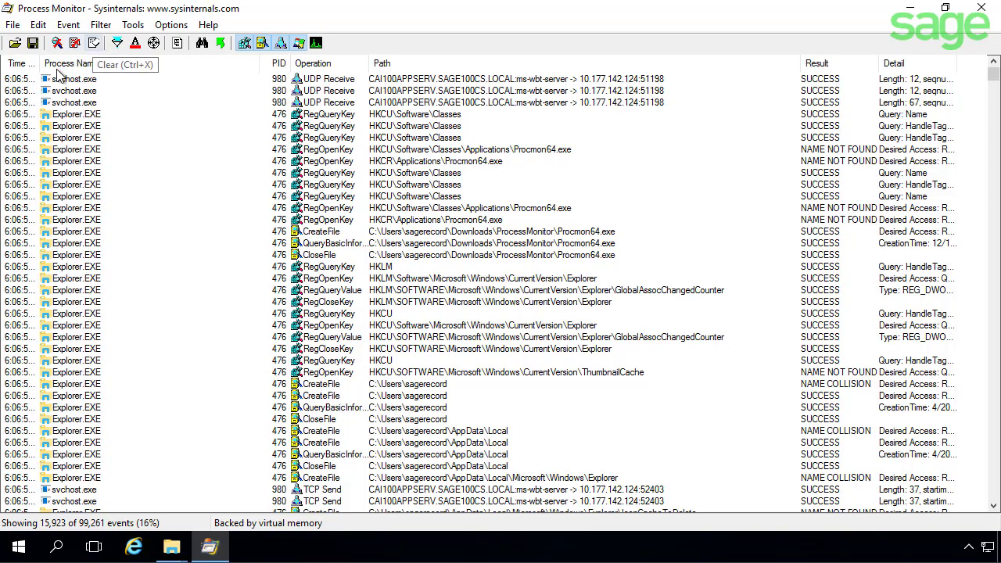
click(74, 43)
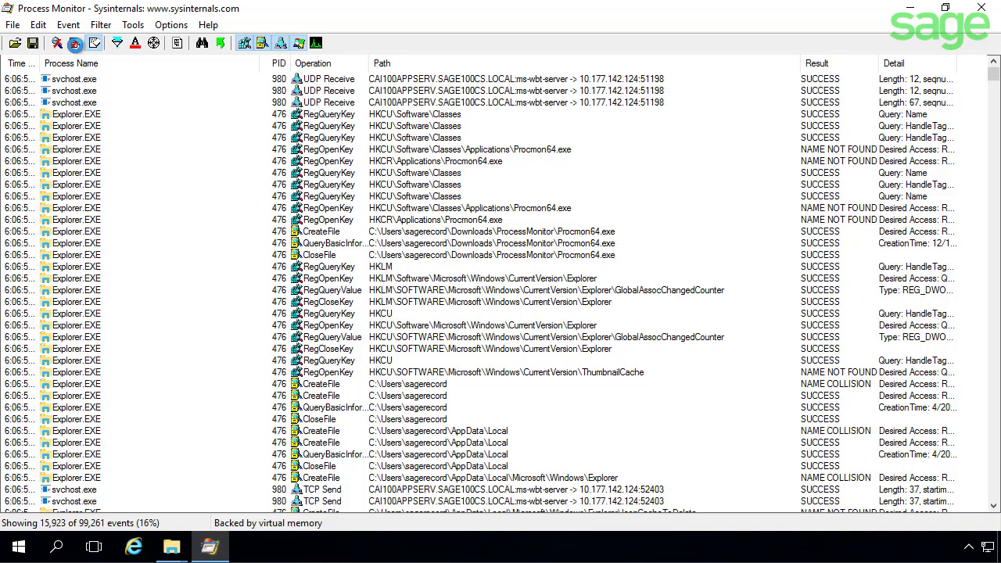
click(75, 43)
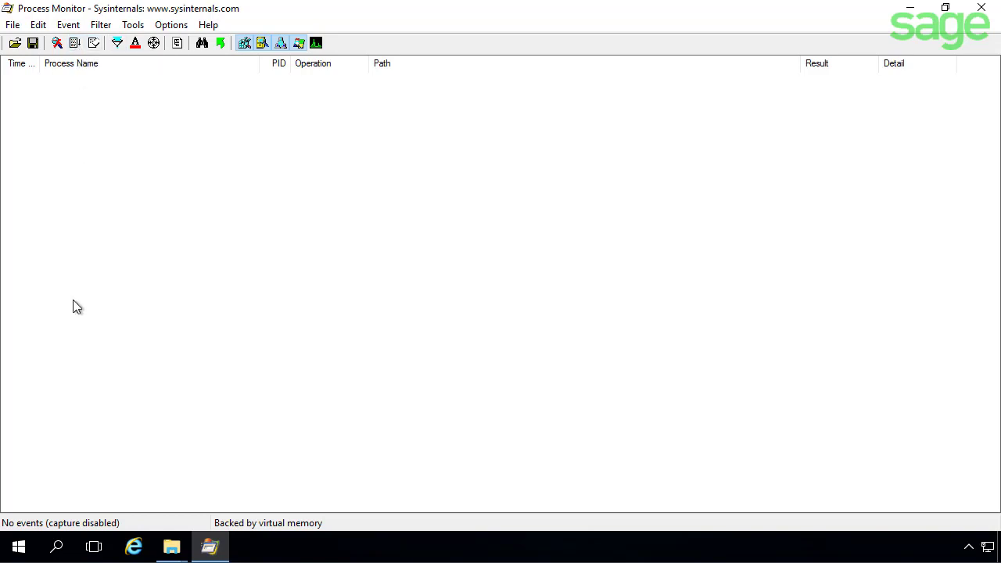
- Add a Process Monitor filter rule that includes entries whose Process Name is pvxcom.exe
click(117, 44)
drag(628, 173, 609, 175)
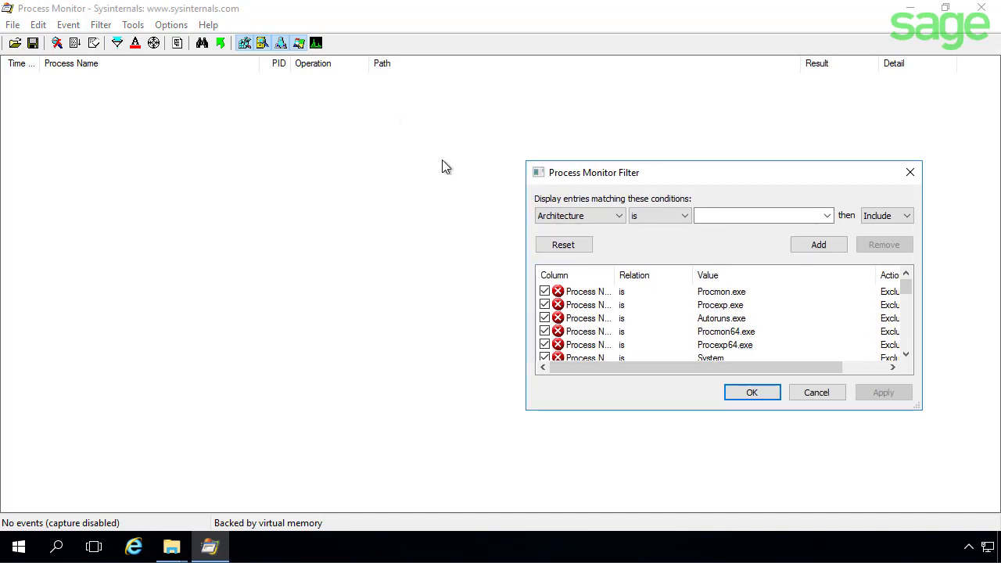
drag(442, 167, 417, 162)
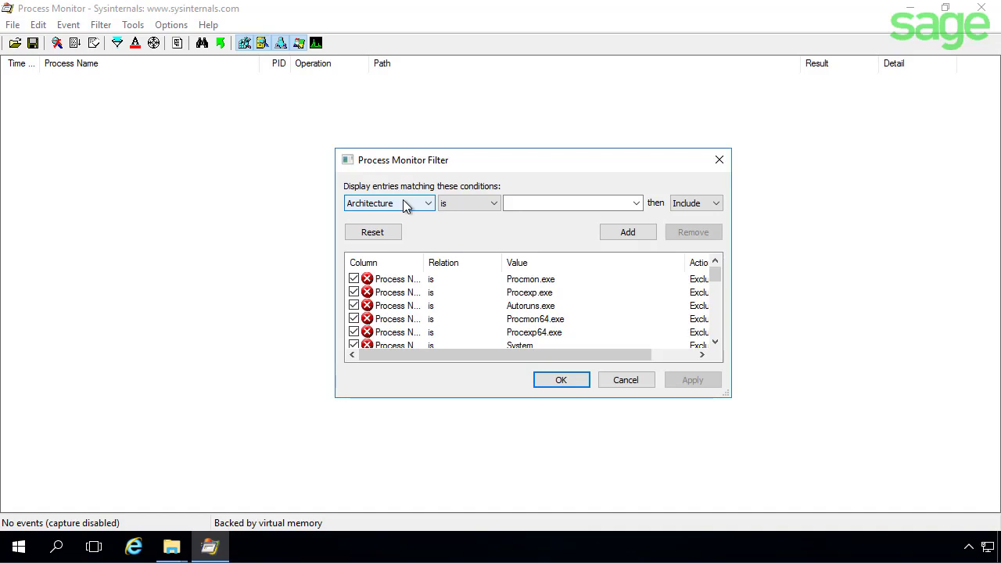
click(402, 199)
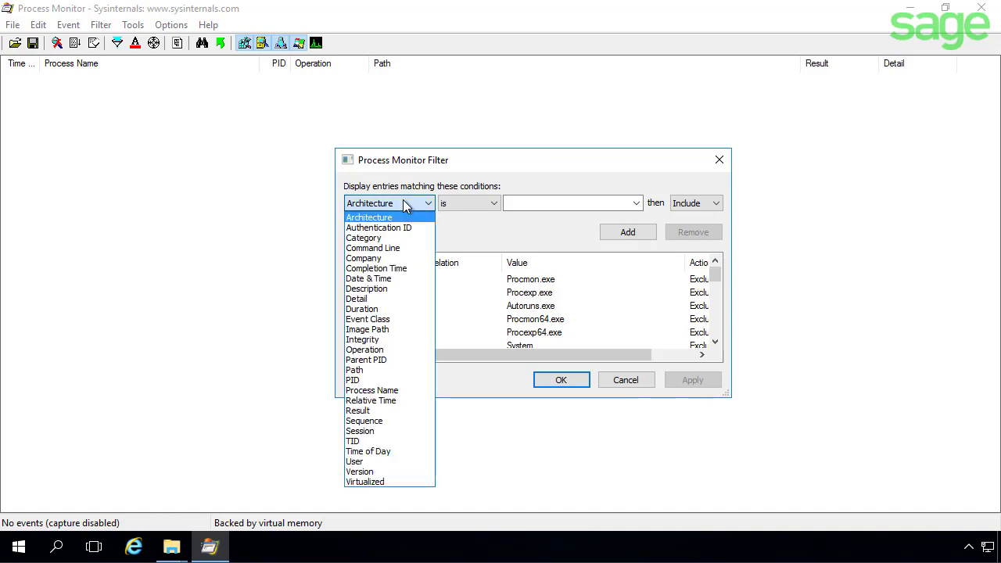
click(376, 393)
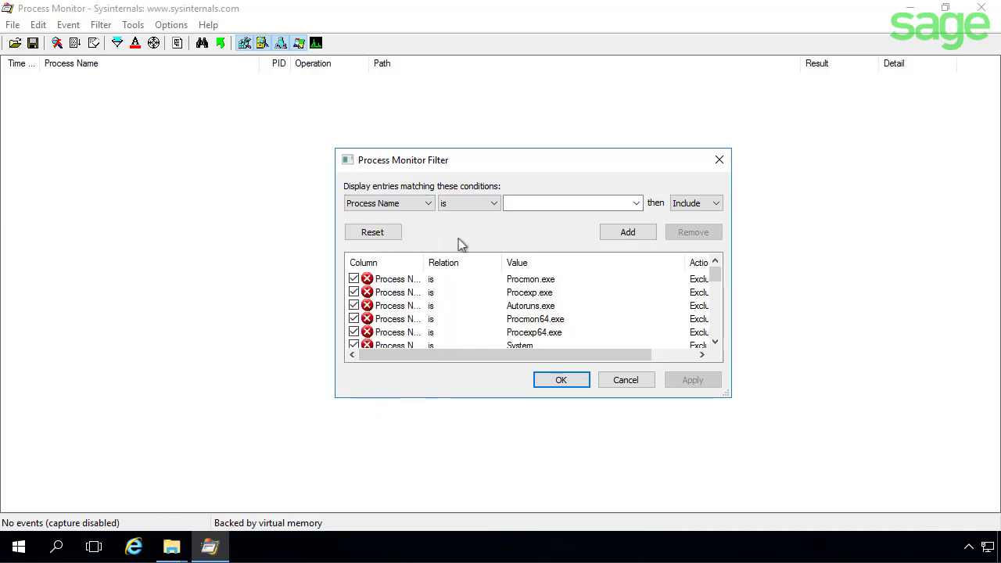
click(546, 201)
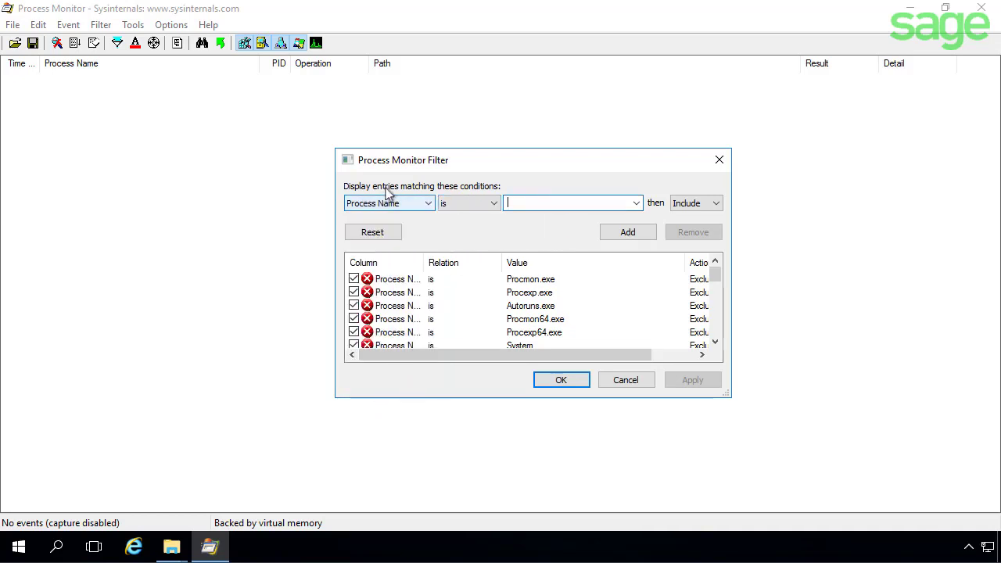
text(pvx)
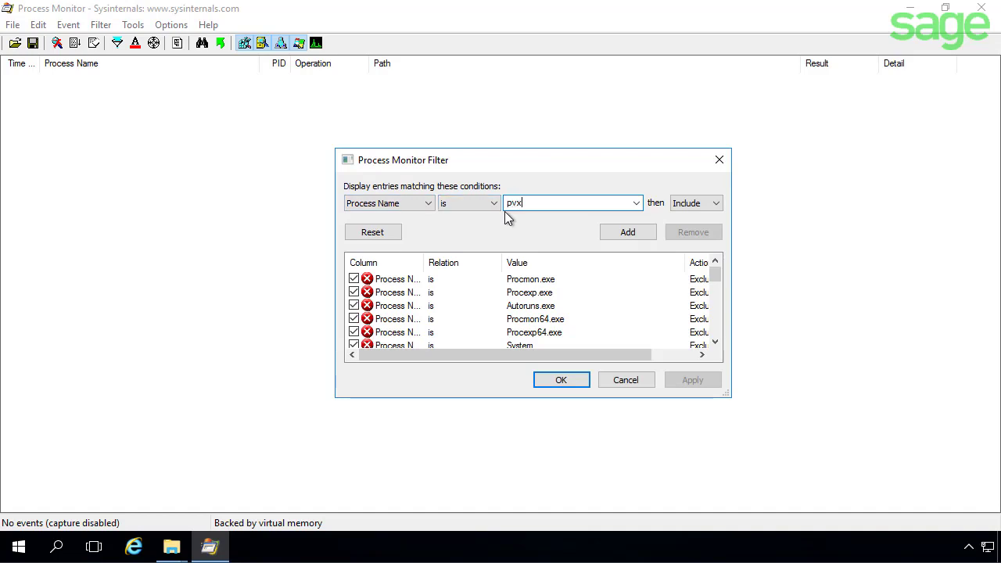
text(com.exe)
drag(578, 205, 477, 199)
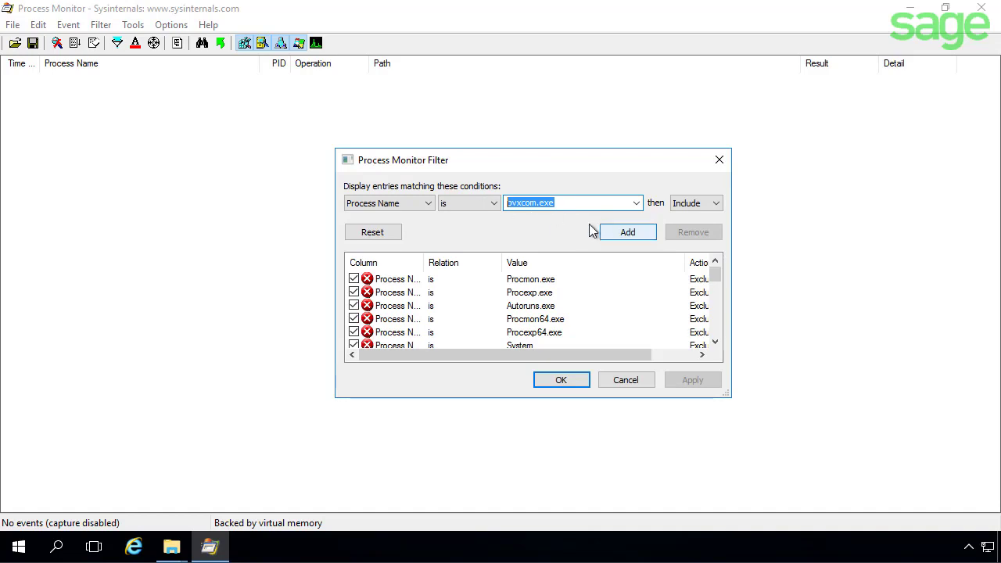
click(616, 235)
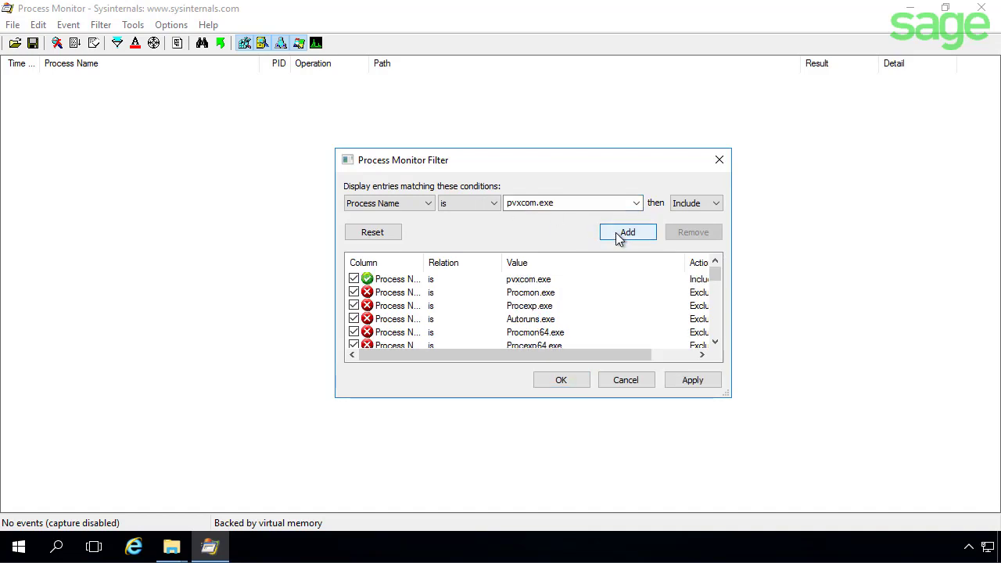
- Switch to the Downloads folder in File Explorer and copy the full file name of Sage100Payroll2.20.1.exe, including its extension, without renaming it
click(173, 546)
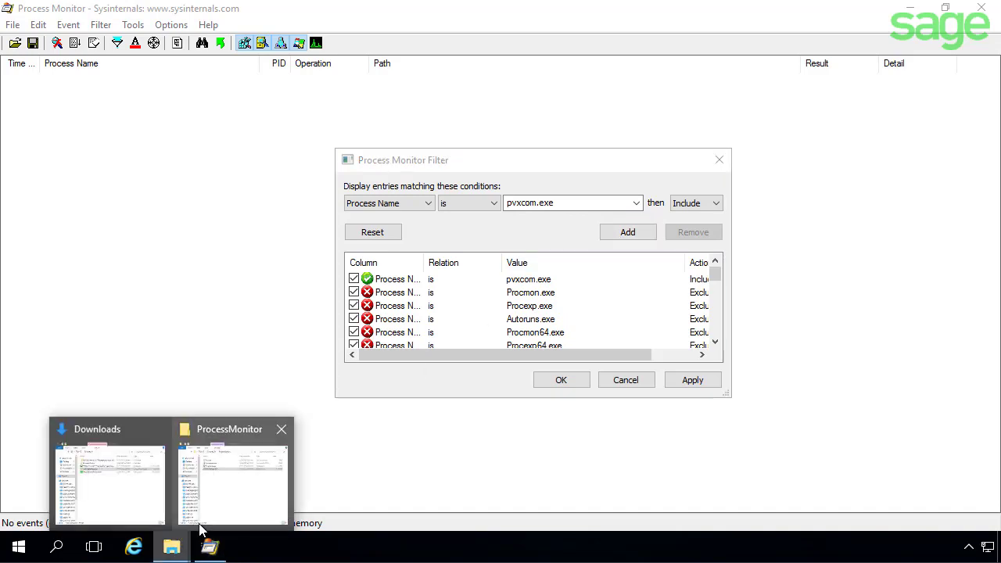
mouse_move(199, 531)
mouse_move(151, 511)
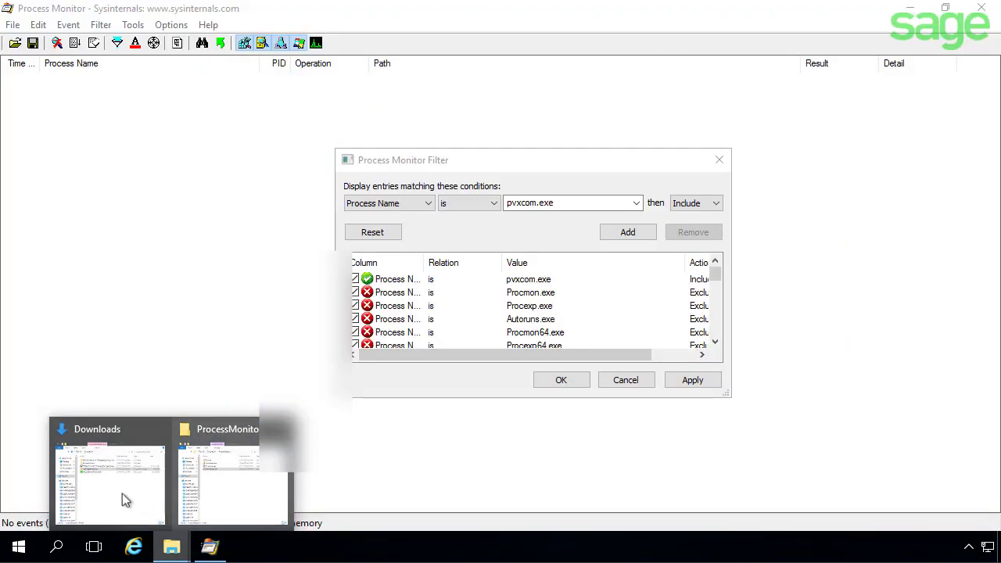
click(124, 494)
click(406, 168)
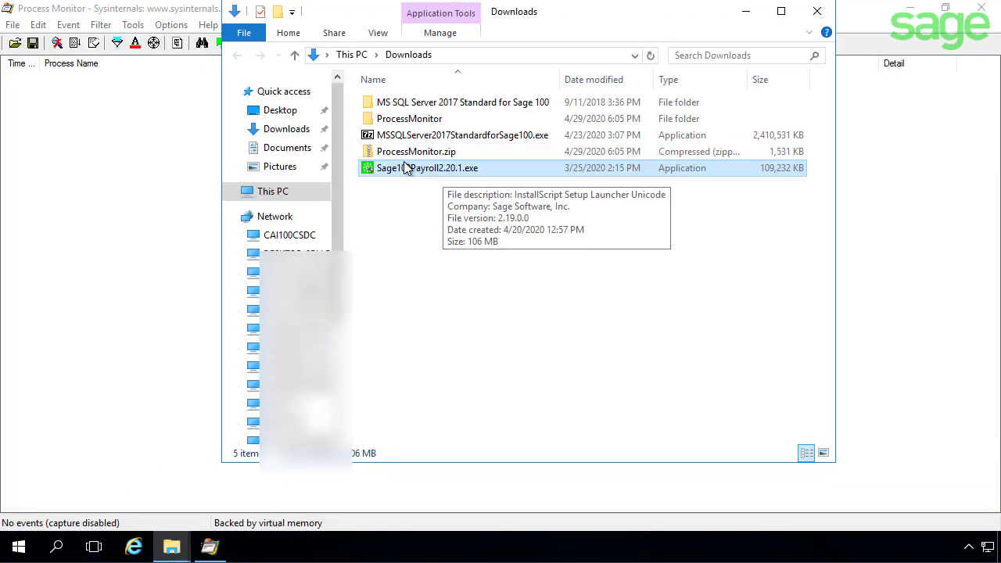
right_click(447, 169)
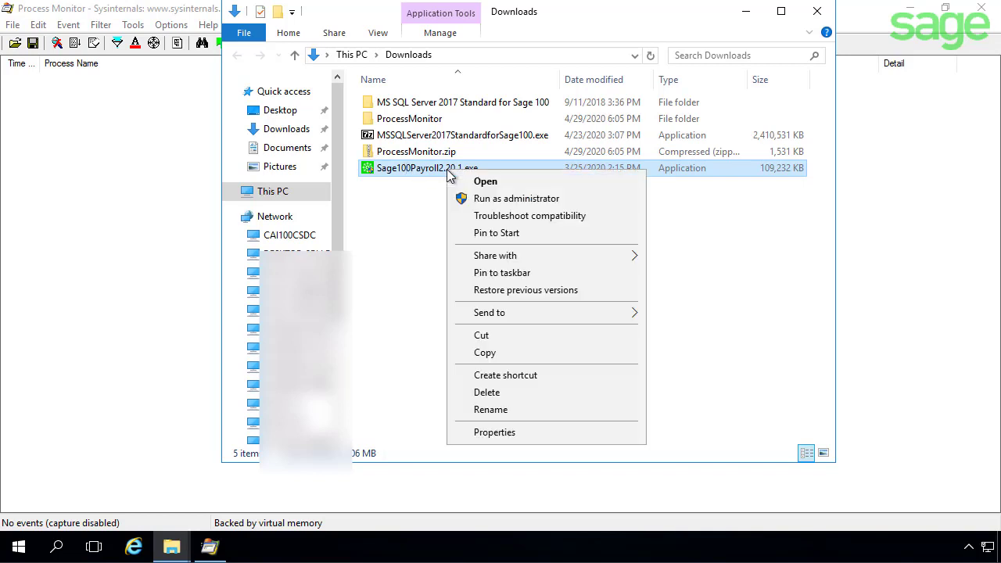
click(485, 410)
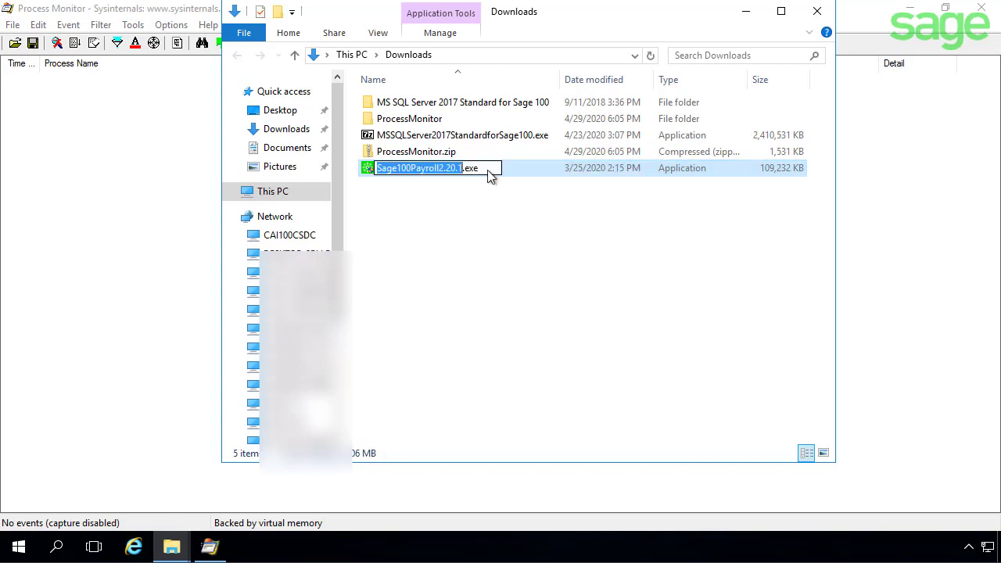
drag(478, 168, 311, 166)
click(500, 318)
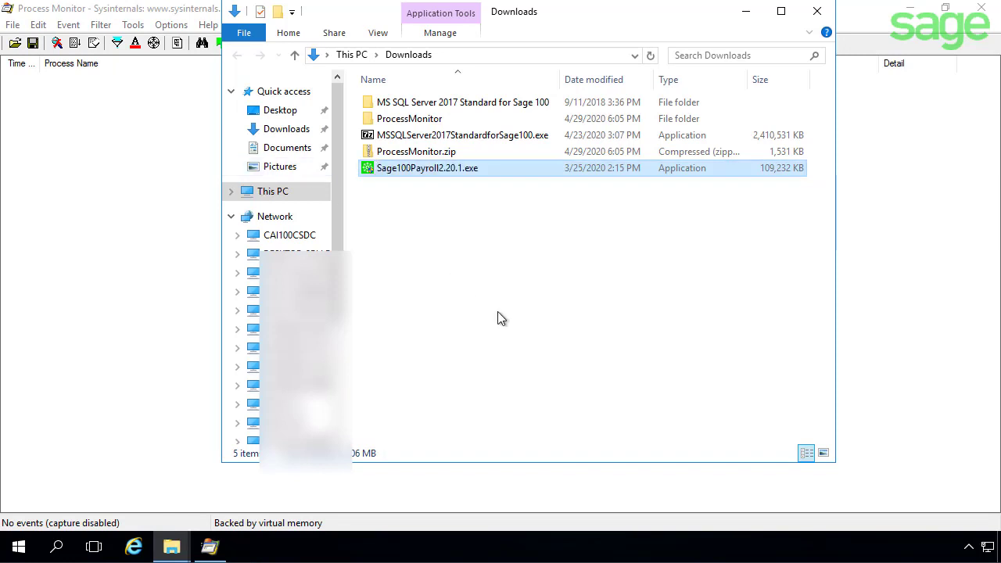
- Return to the Process Monitor filter, add a rule including entries whose Process Name is Sage100Payroll2.20.1.exe, and apply the filter
click(744, 16)
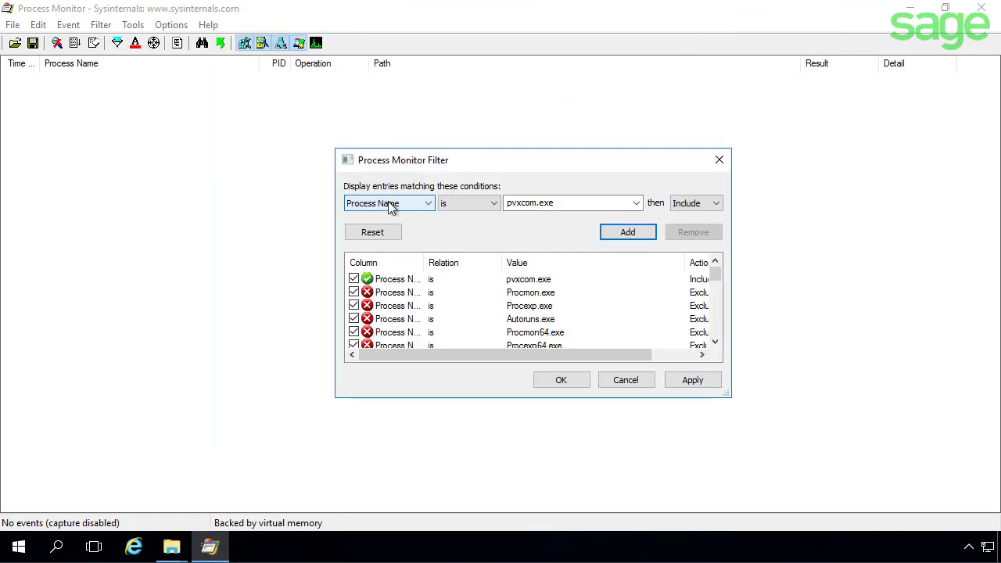
drag(557, 204, 438, 203)
text(Sage100Payroll2.20.1.exe)
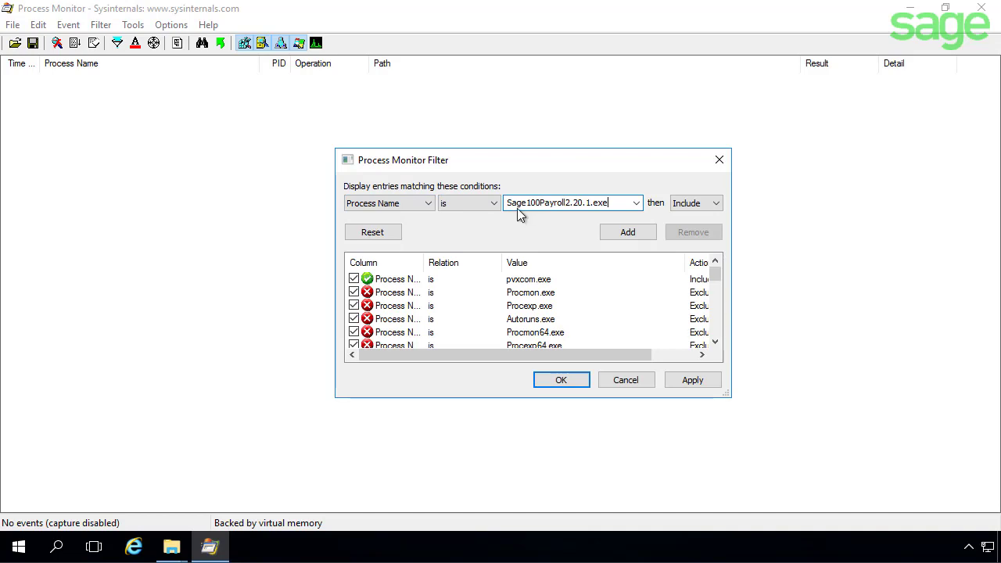
click(629, 232)
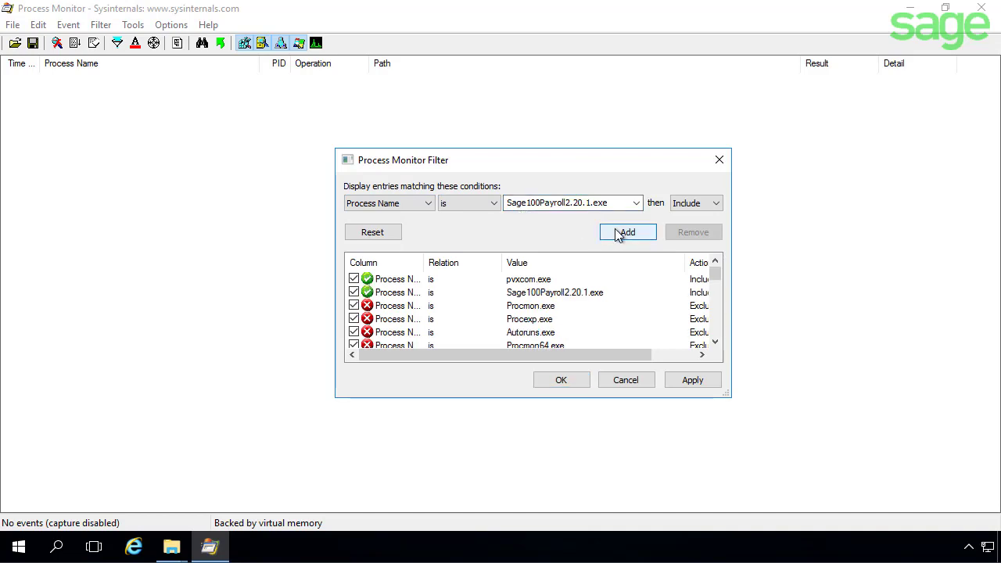
click(693, 381)
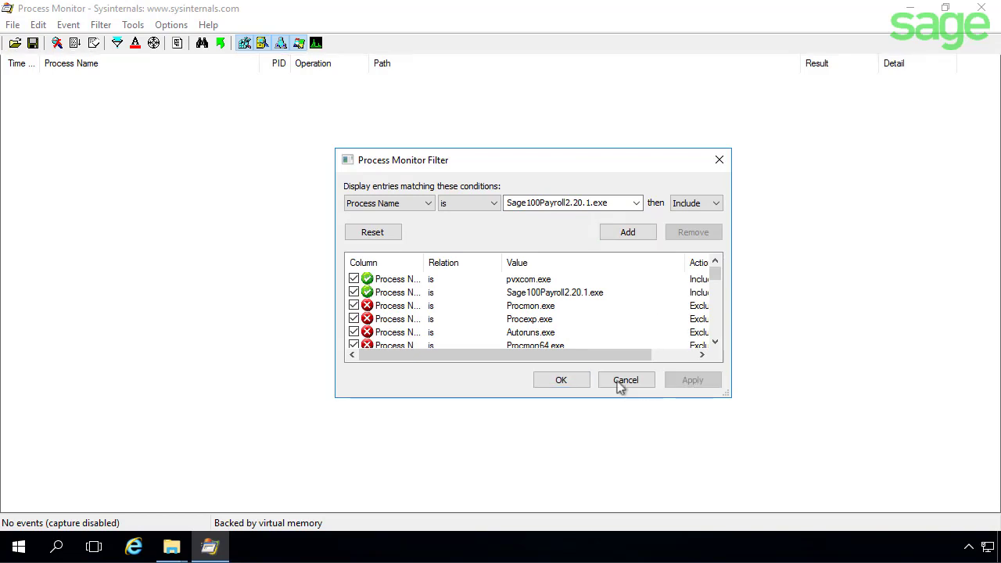
click(561, 380)
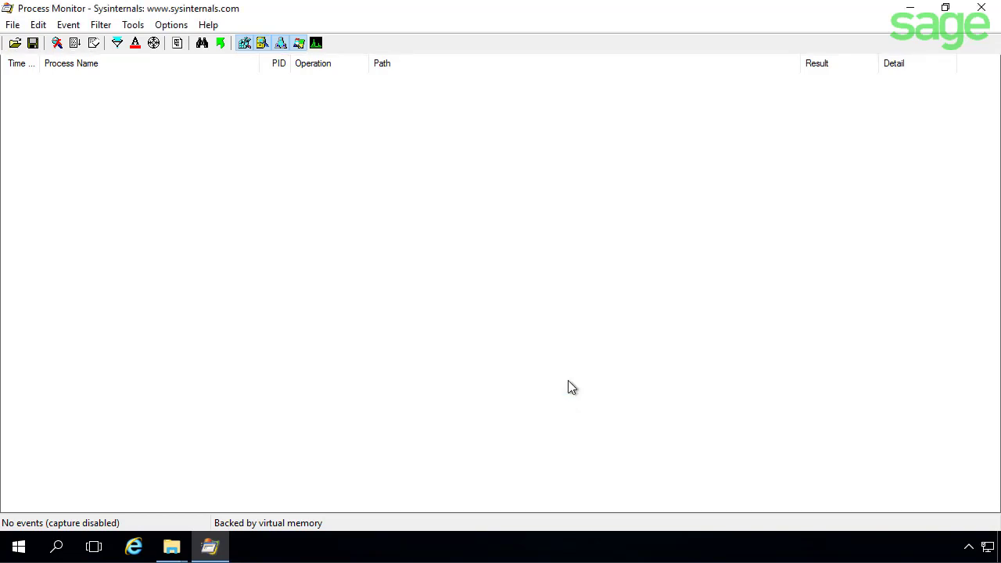
- Run Sage100Payroll2.20.1.exe from the Downloads folder as administrator and allow it to make changes to the device
click(909, 16)
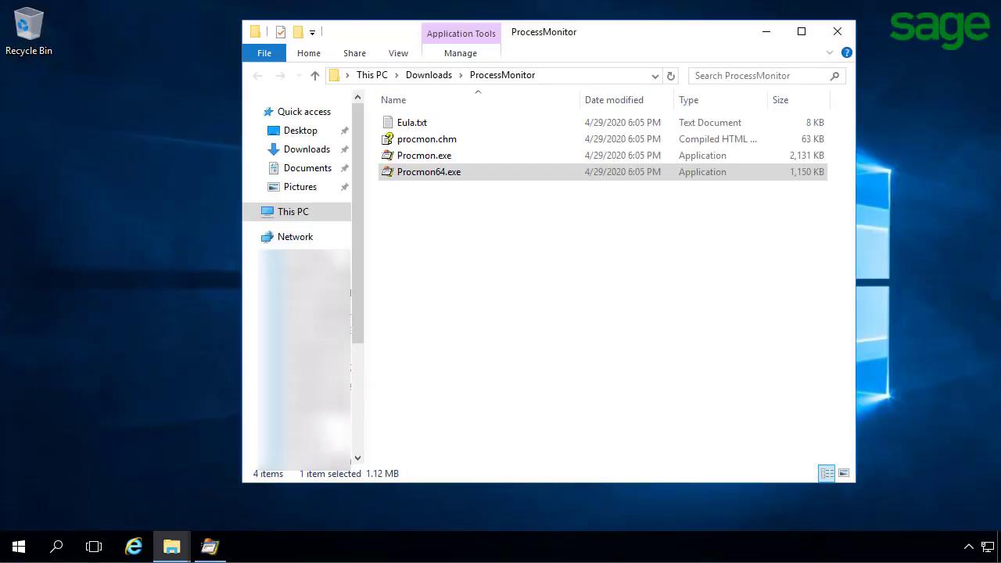
click(575, 372)
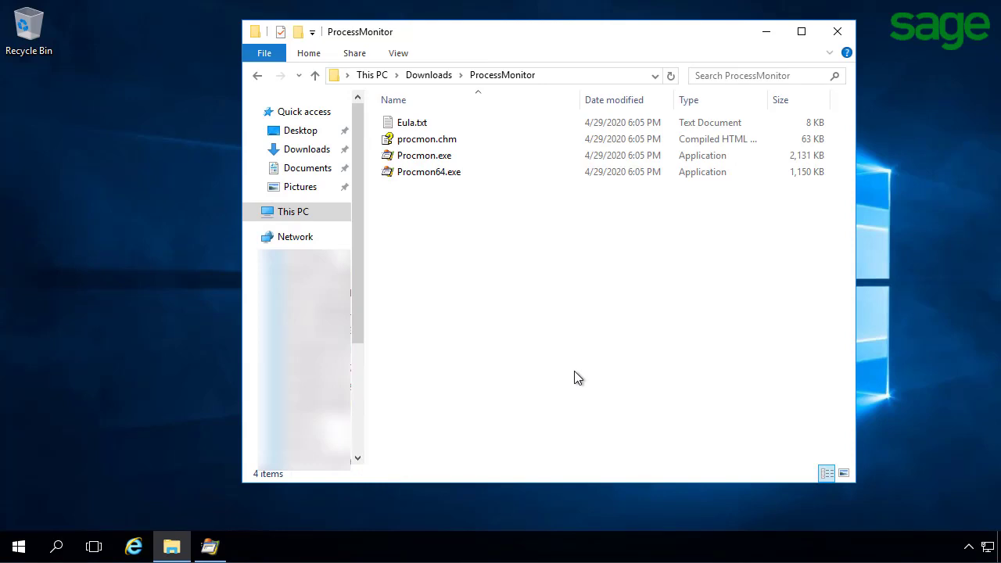
click(311, 151)
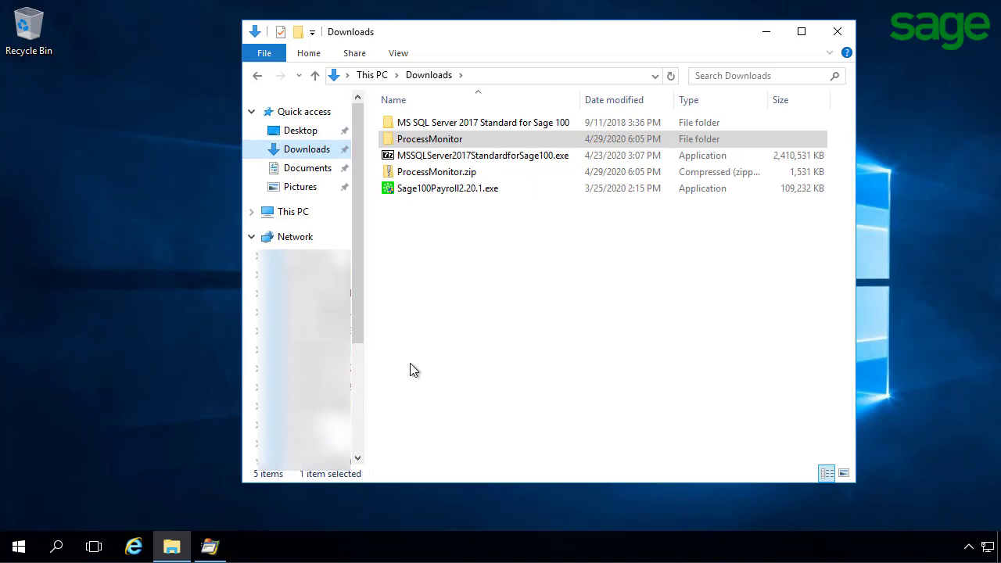
click(440, 194)
right_click(440, 194)
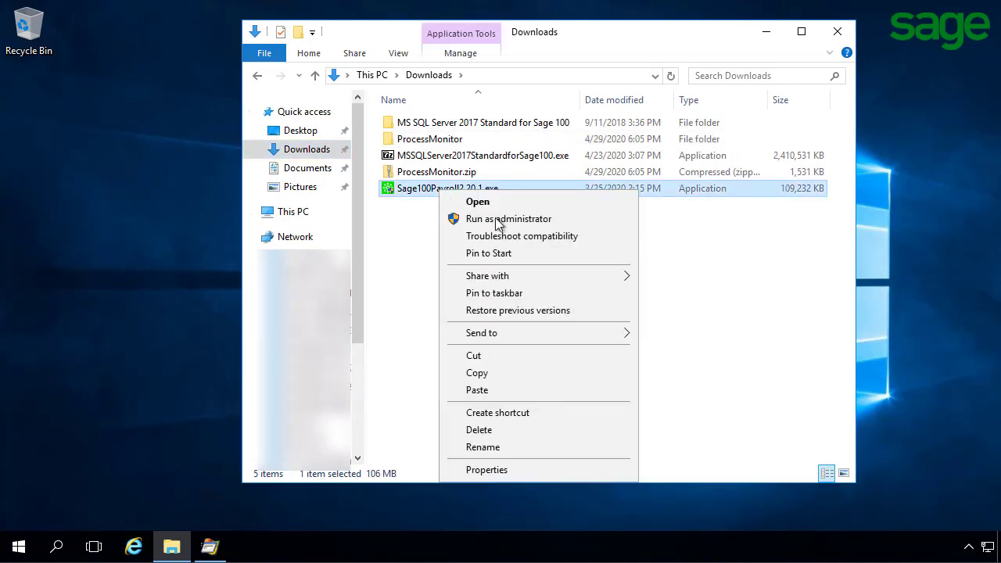
click(496, 220)
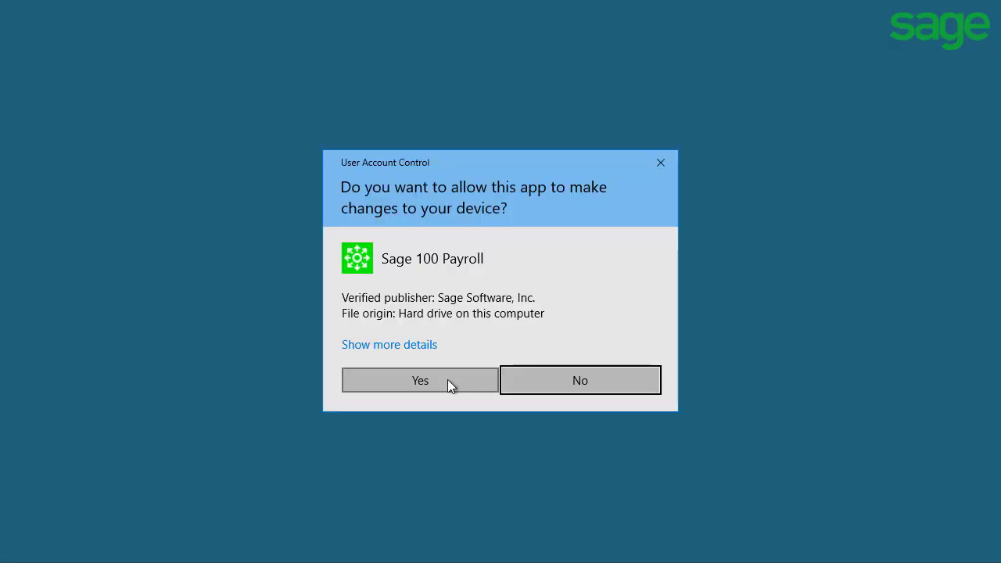
click(447, 381)
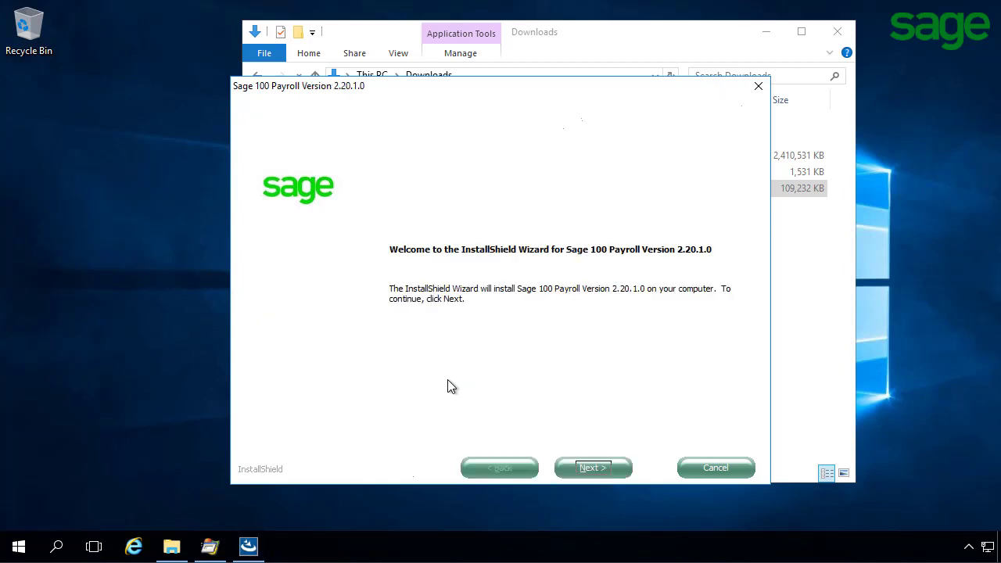
- Accept the license agreement in the Payroll installer and choose Sage 100 2019 as the version to install for
click(581, 467)
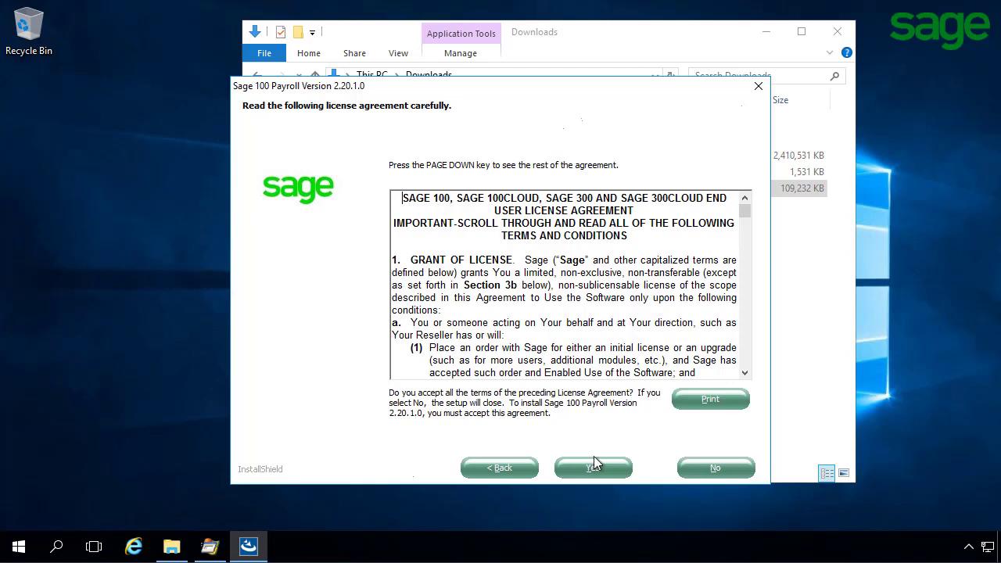
click(593, 463)
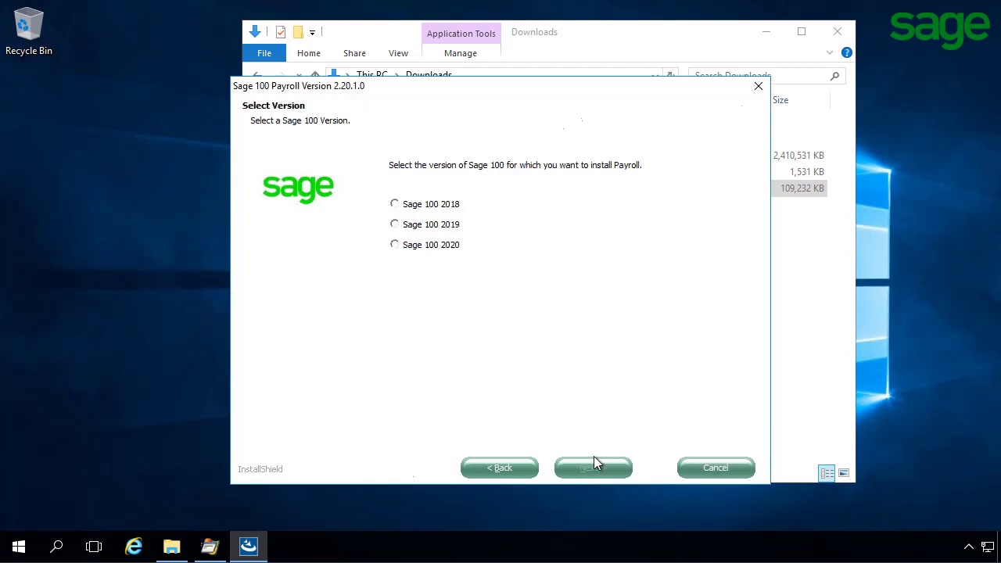
click(396, 227)
click(588, 469)
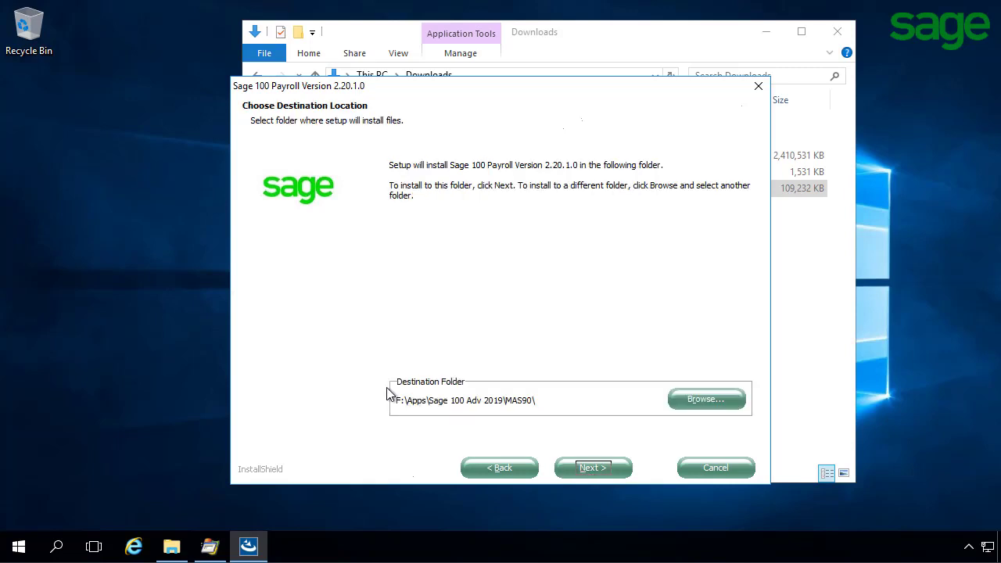
- Keep the destination folder F:\Apps\Sage 100 Adv 2019\MAS90\ and enter the Sage 100 administrator password
click(600, 470)
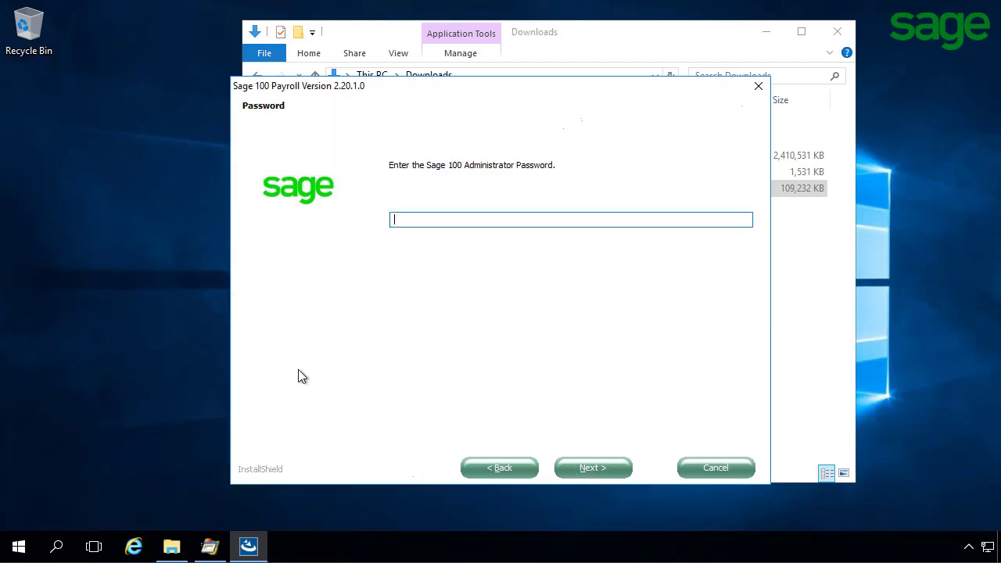
text(********)
click(574, 468)
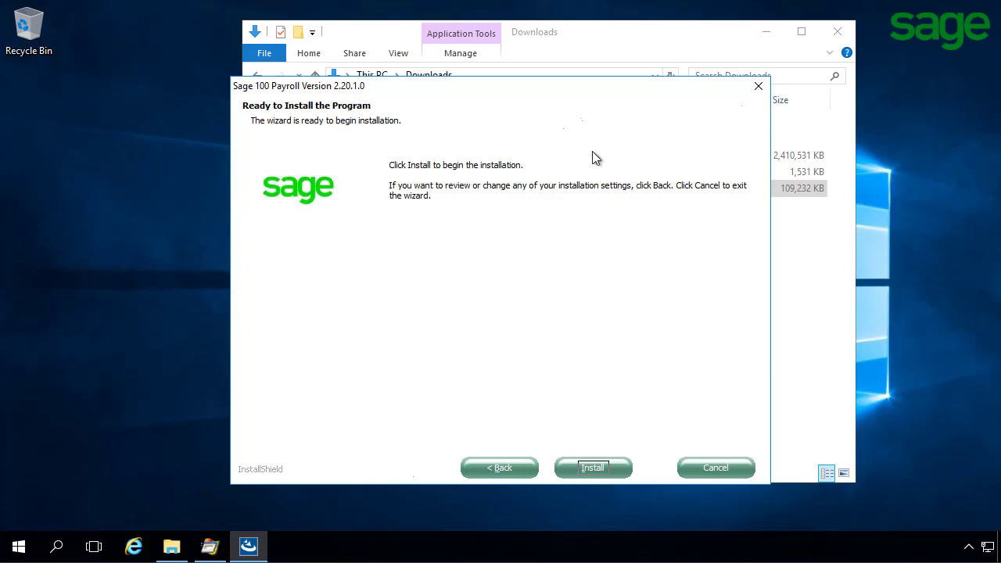
- Switch to Process Monitor and turn off the display of registry, network, and process and thread activity, keeping only file system activity
click(210, 551)
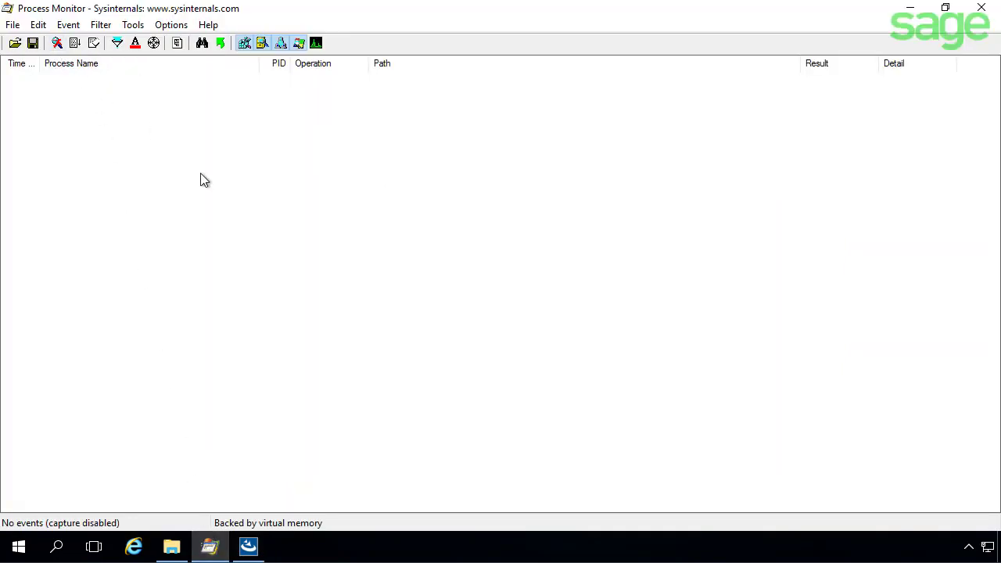
click(246, 49)
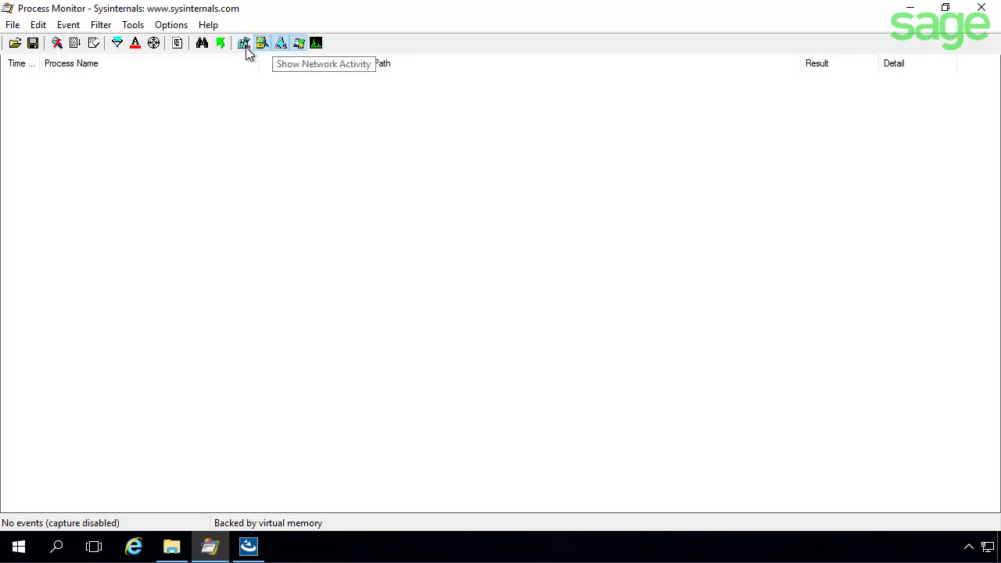
click(279, 45)
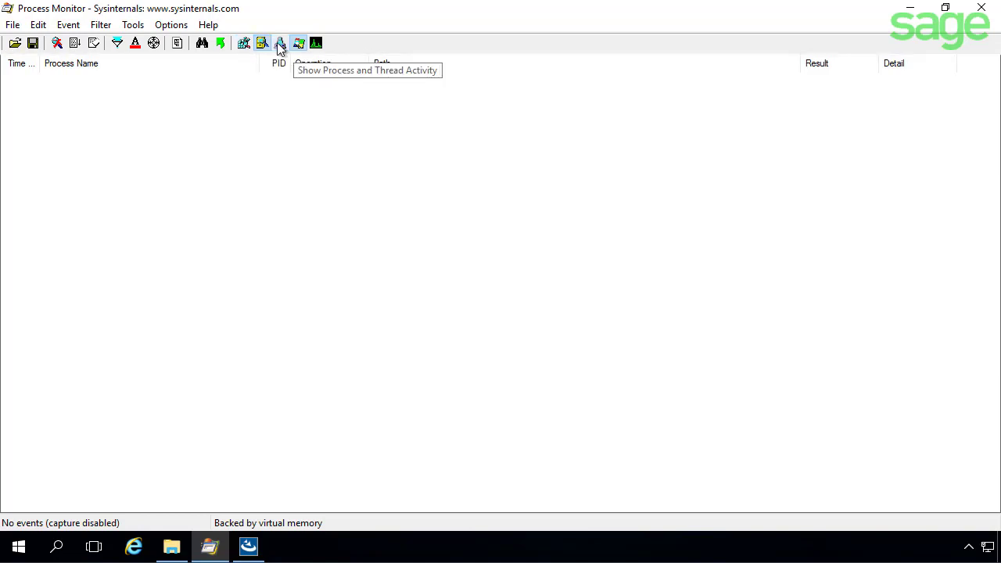
click(298, 45)
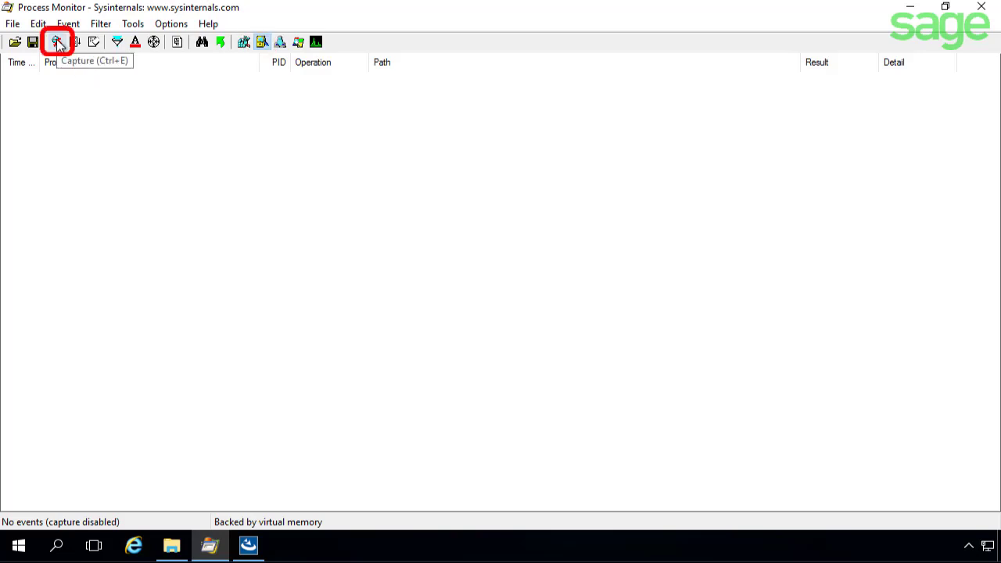
- Start the event capture in Process Monitor and begin the Sage 100 Payroll installation
key(ctrl+e)
click(248, 545)
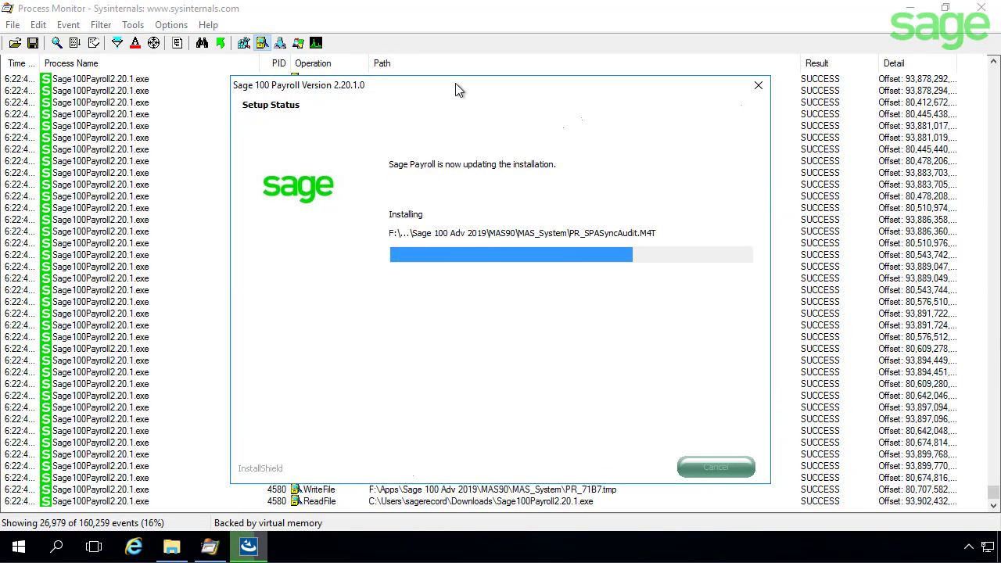
drag(455, 84, 453, 114)
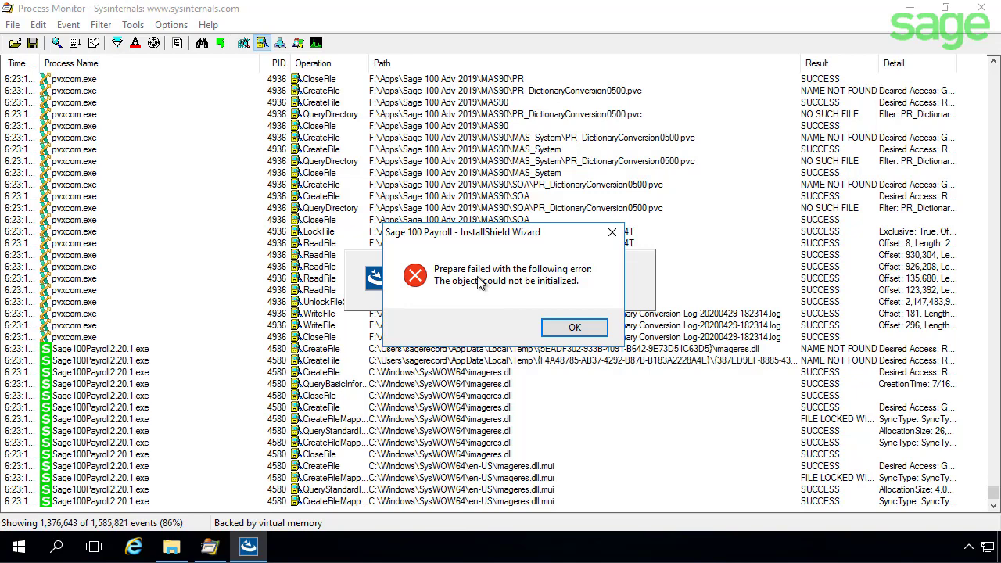
- Stop the event capture and dismiss the installer's error message
click(54, 45)
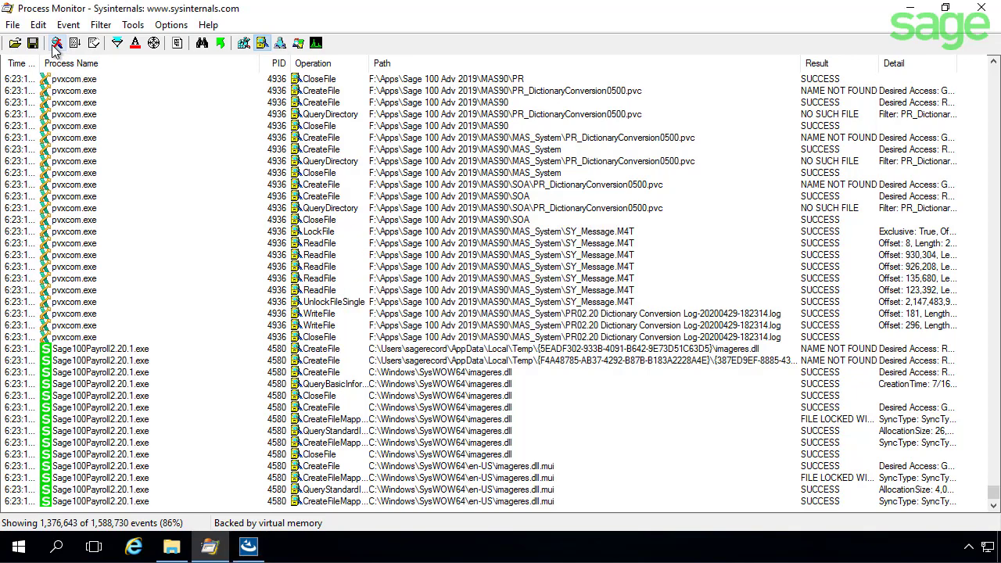
click(249, 548)
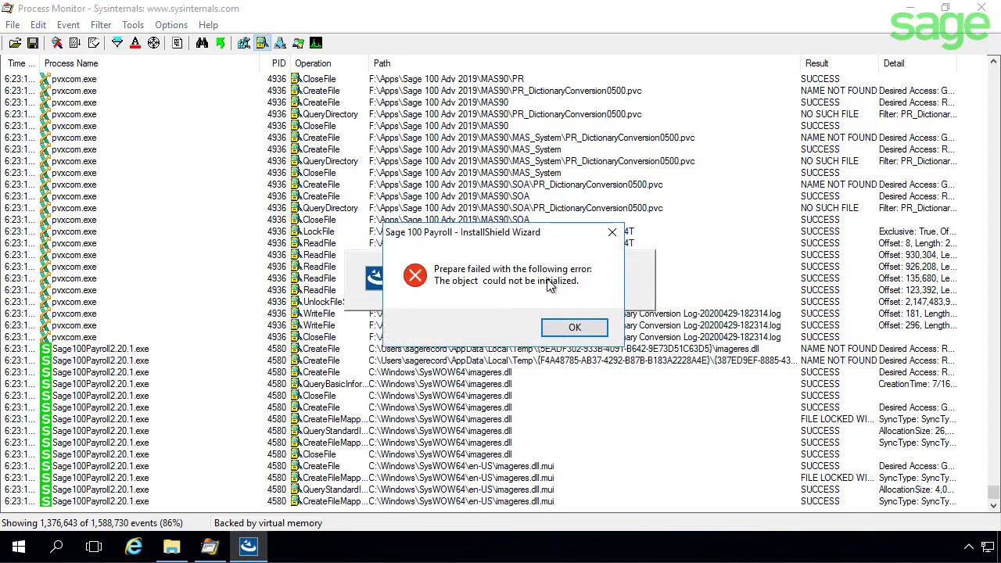
click(556, 331)
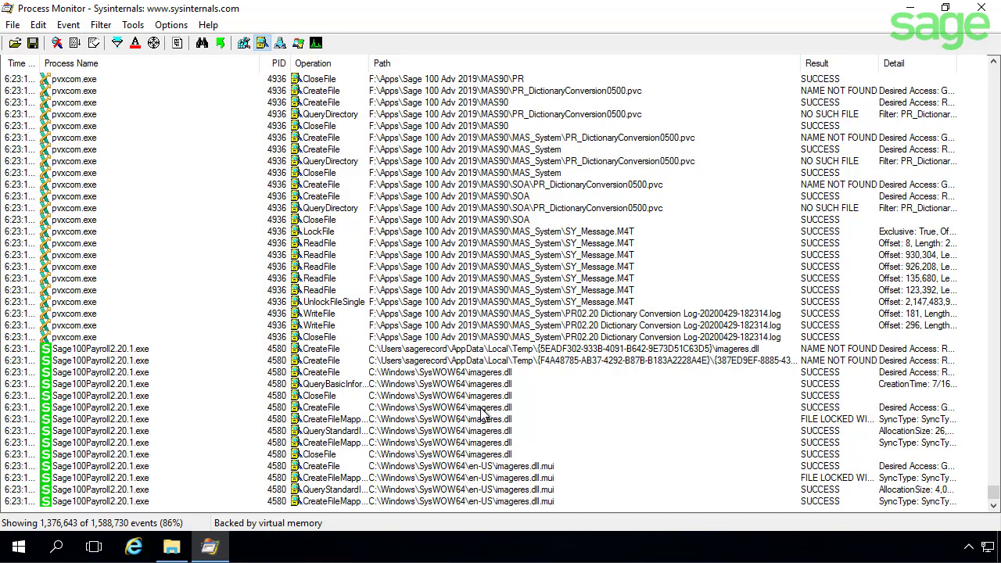
- Jump to the log file in the last pvxcom.exe CloseFile event and open PR02.20 Dictionary Conversion Log-20200429-182314.log
click(496, 338)
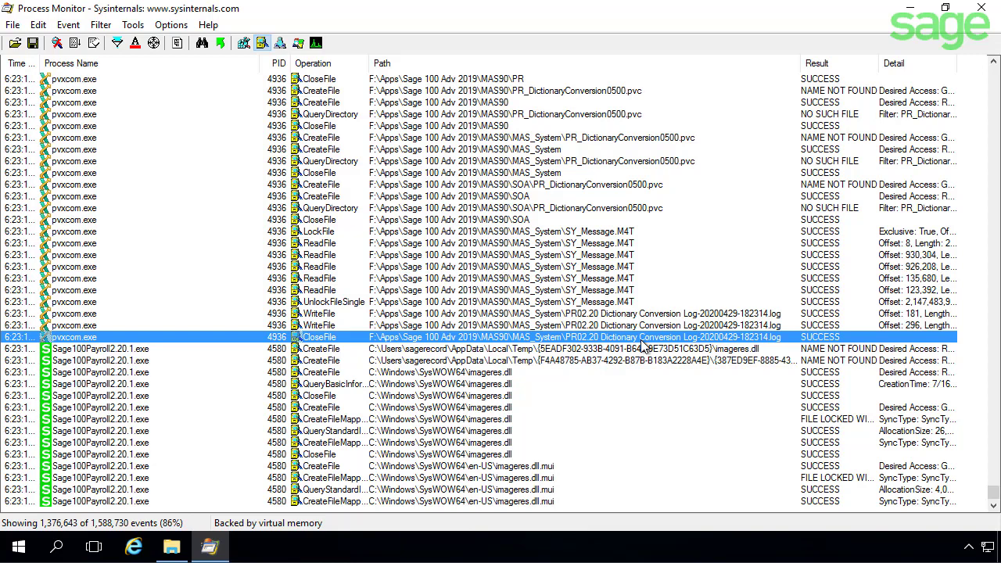
right_click(539, 344)
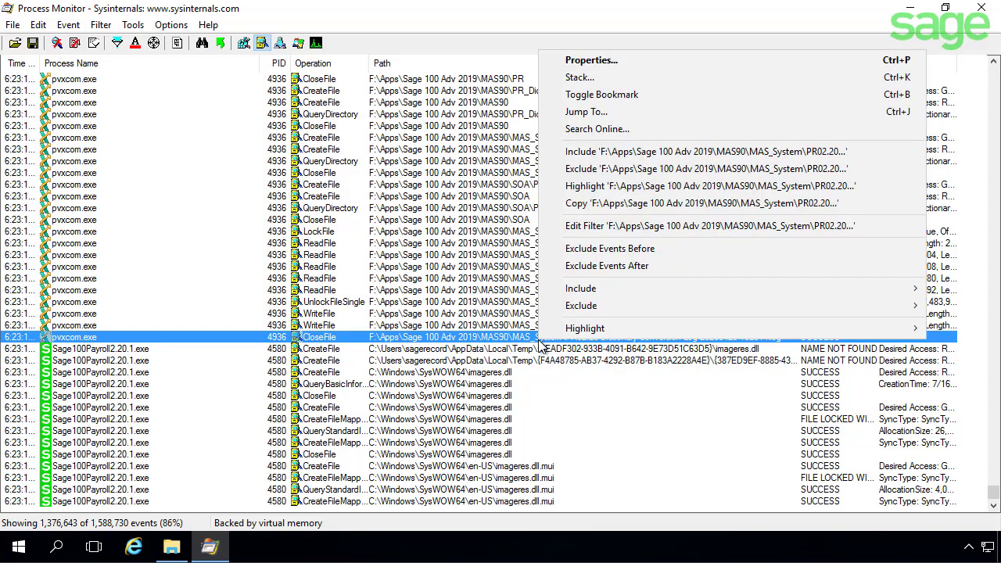
click(584, 119)
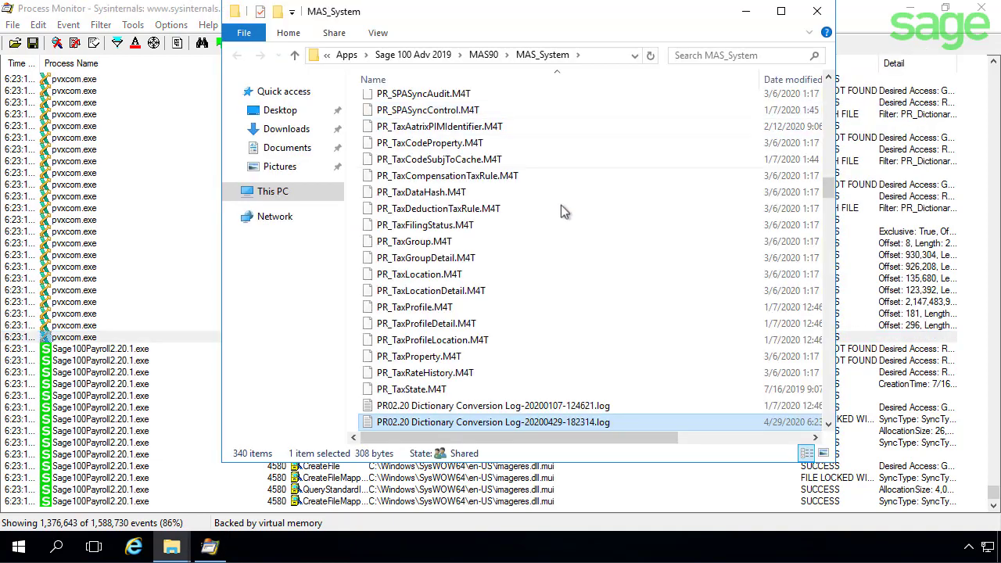
scroll(518, 373, down, 1)
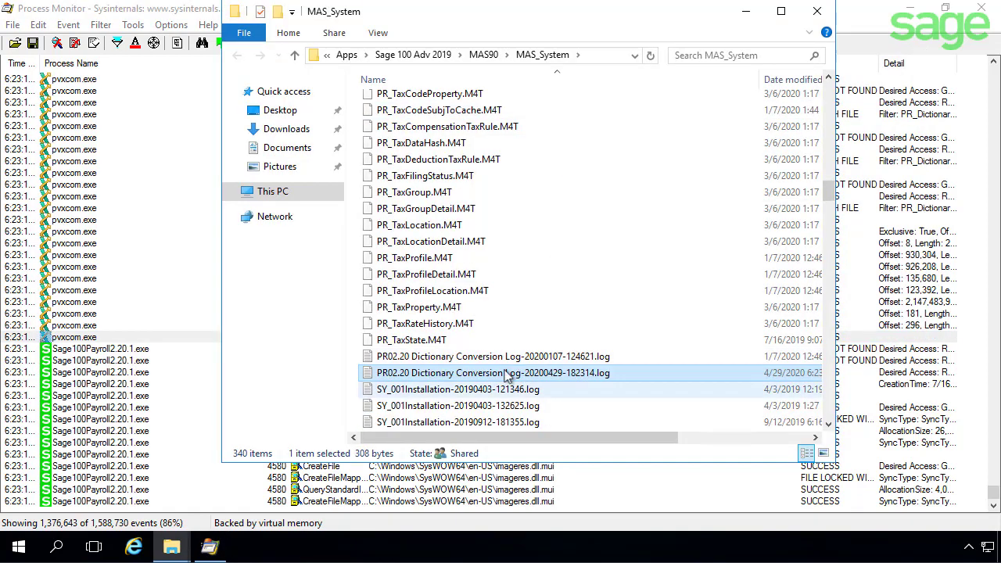
double_click(443, 378)
drag(491, 91, 551, 76)
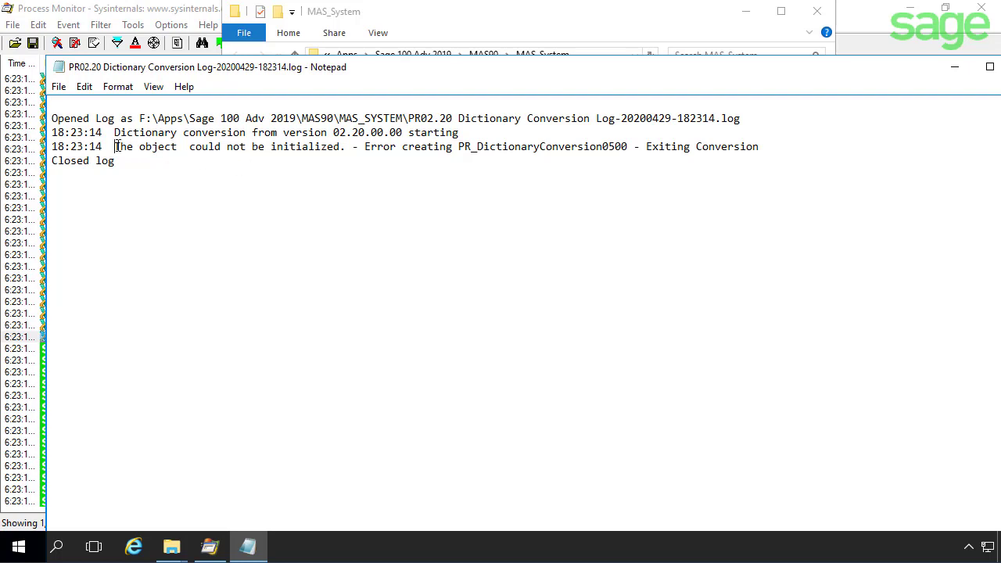
- Copy the object name PR_DictionaryConversion0500 from the log's error line and close the log
drag(117, 146, 389, 146)
drag(460, 146, 629, 146)
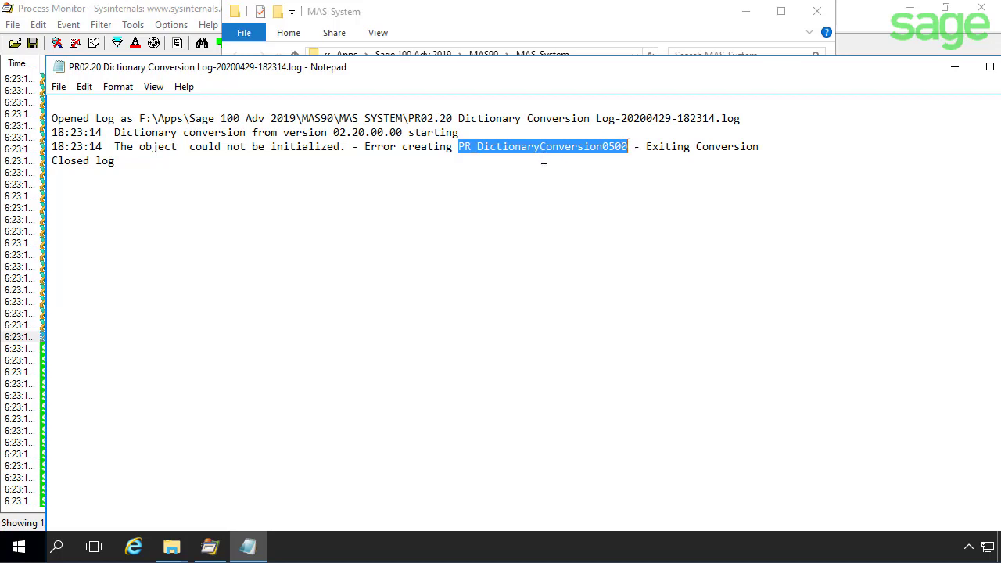
click(472, 146)
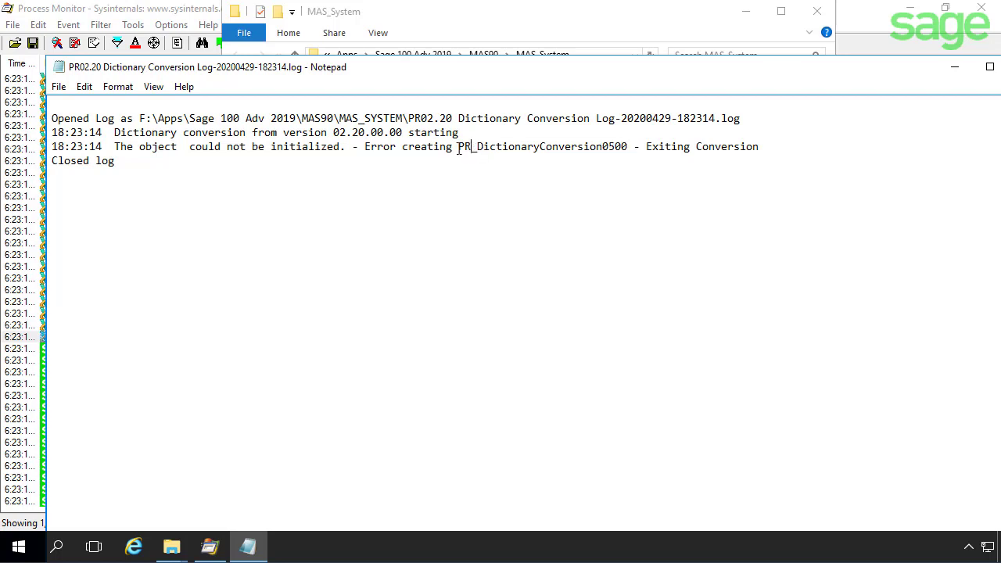
mouse_move(459, 146)
mouse_down()
mouse_move(625, 146)
mouse_move(458, 146)
mouse_up()
right_click(609, 144)
click(628, 146)
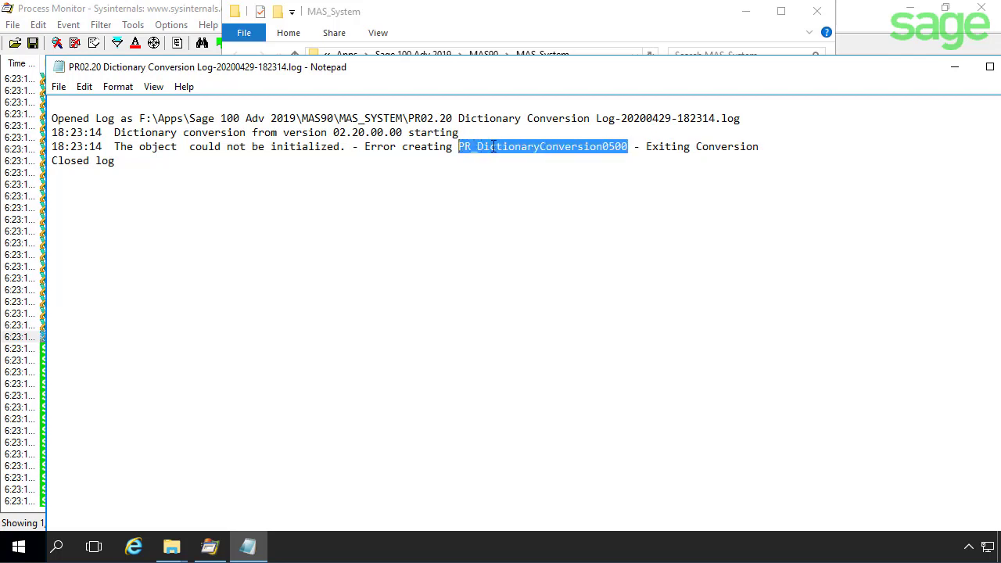
right_click(492, 146)
click(525, 197)
drag(907, 78, 826, 65)
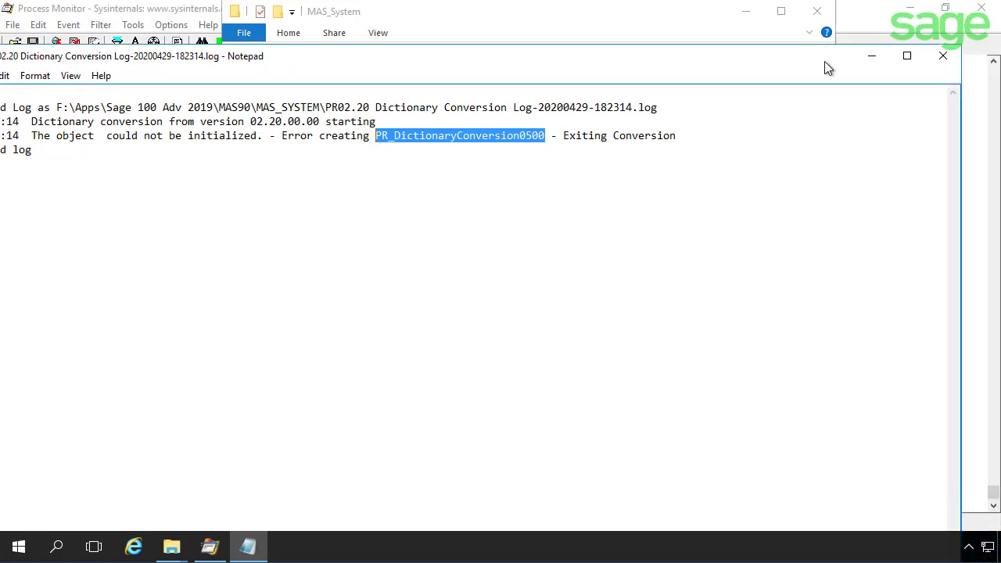
click(949, 63)
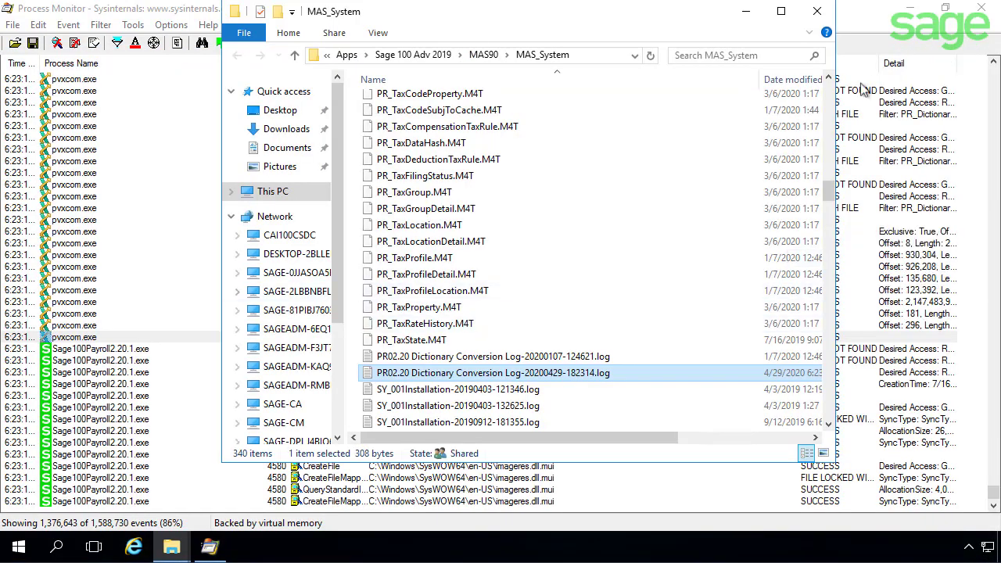
- Switch back to Process Monitor and trace events backward from the log's first WriteFile to the PR_DictionaryConversion0500.pvc lookup in the SOA folder
click(151, 291)
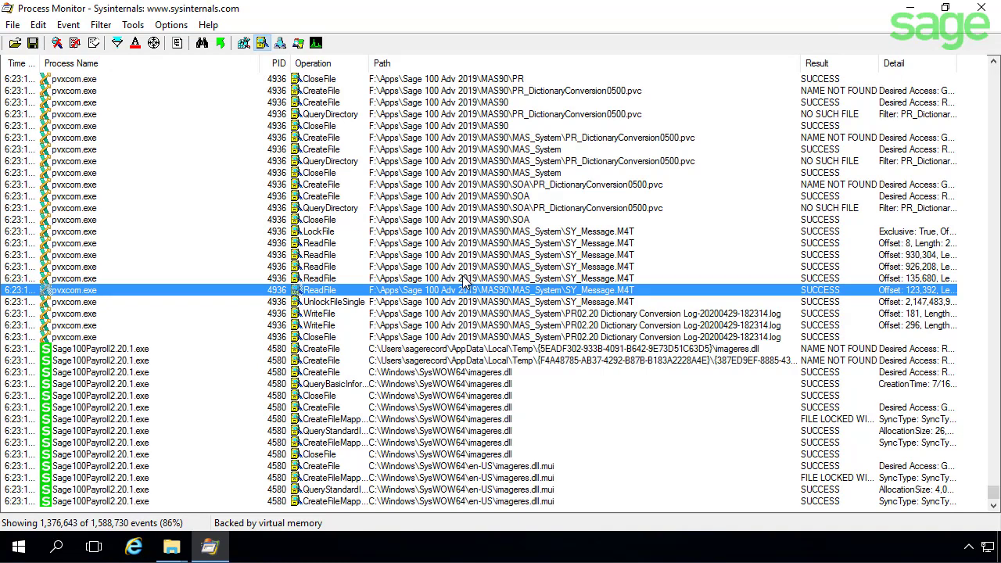
click(441, 314)
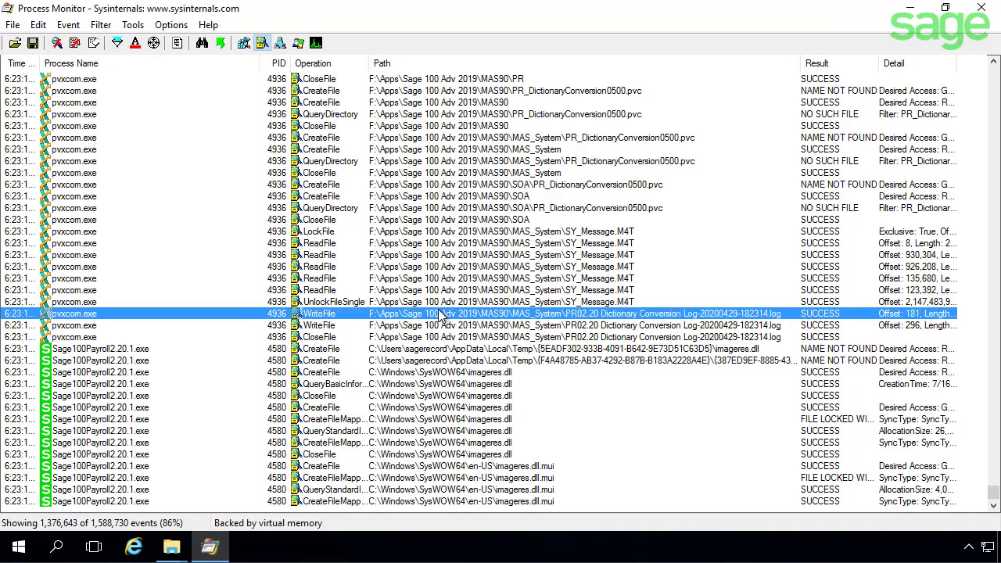
key(Up)
key(Up)
key(Up)
key(Up)
key(Up)
key(Up)
key(Up)
key(Up)
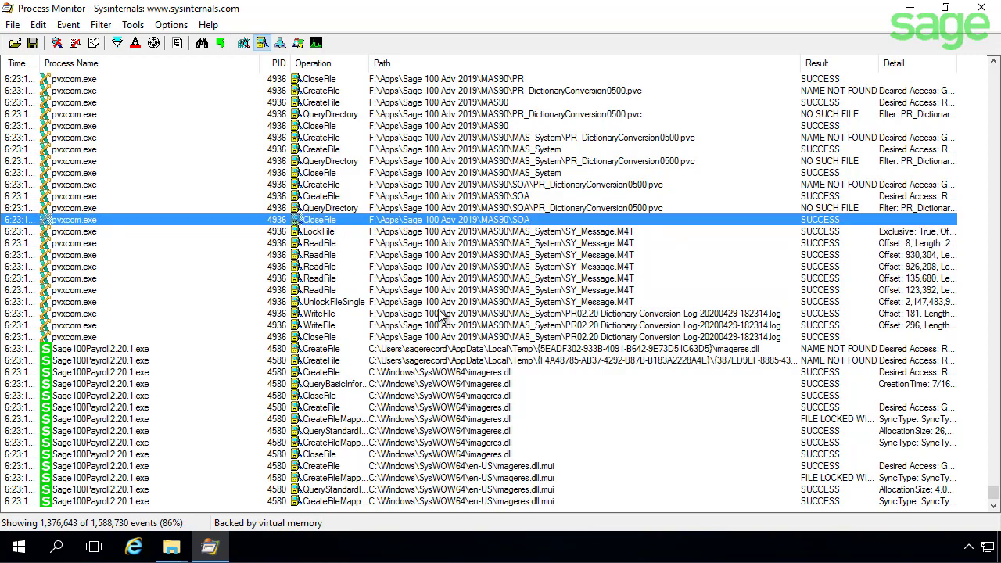
key(Up)
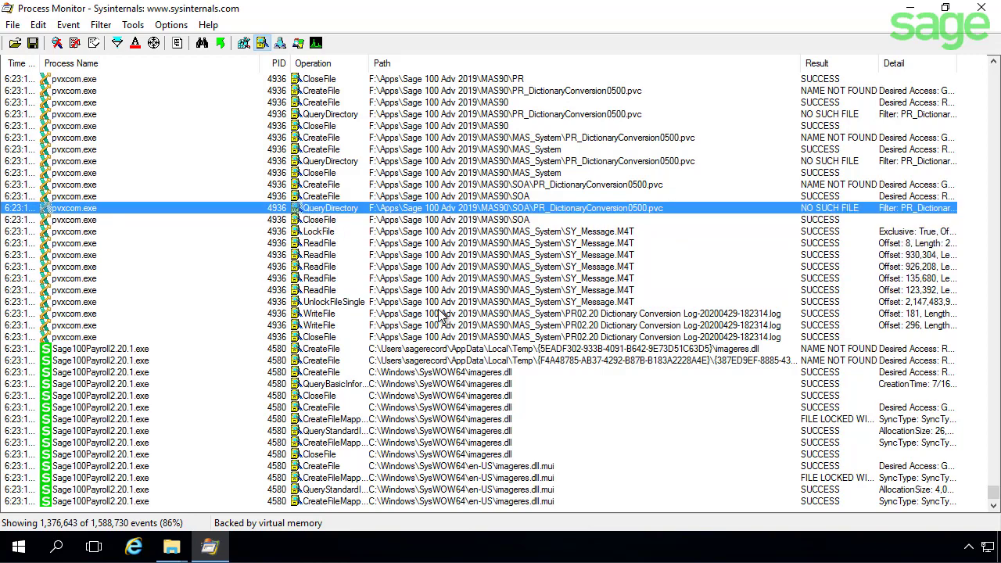
key(Up)
key(Up)
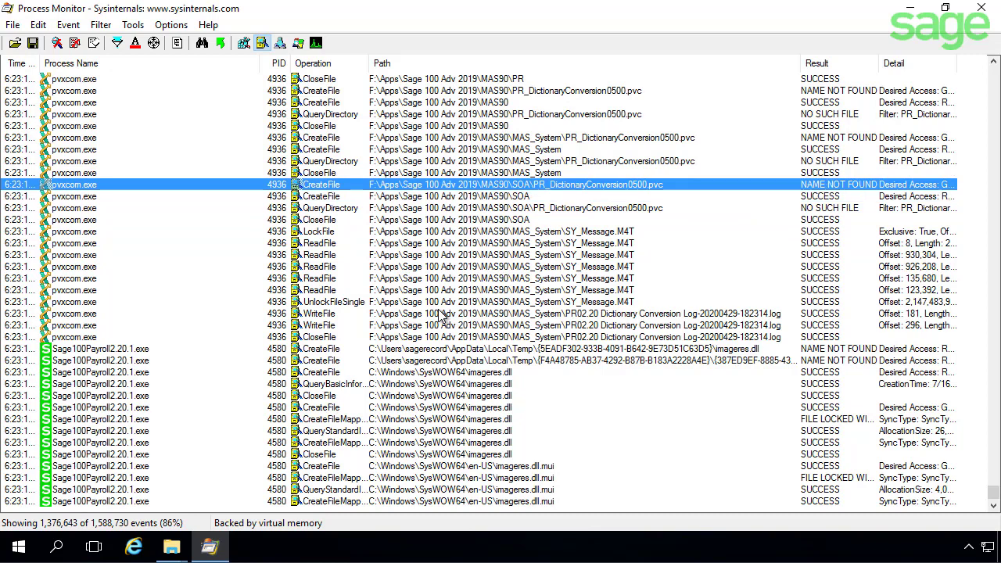
- Examine the preceding pvxcom.exe lookups of PR_DictionaryConversion0500.pvc in the MAS_System, MAS90 and PR folders
key(Down)
key(Down)
key(Up)
key(Up)
key(Up)
key(Up)
key(Up)
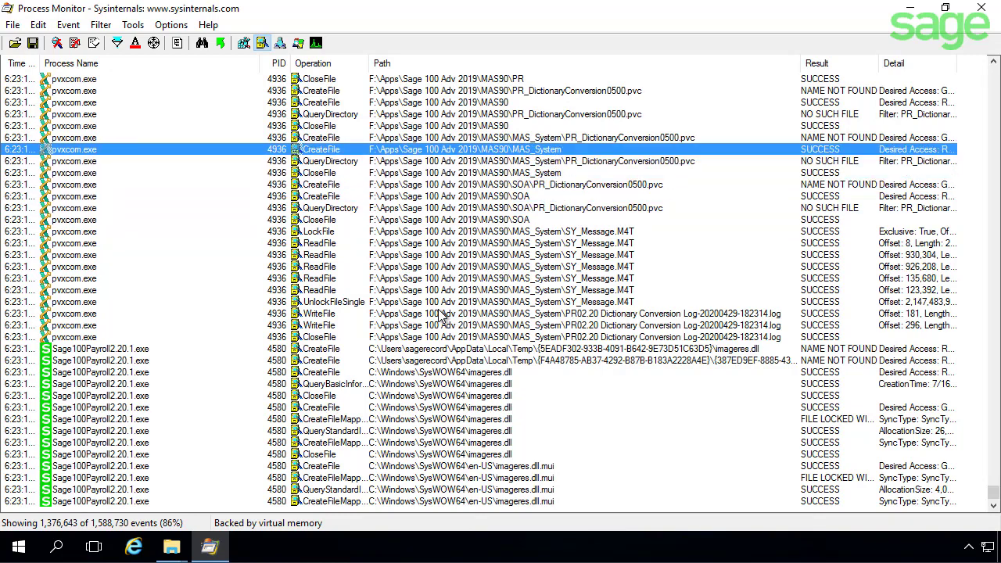
key(Up)
key(Up)
key(Up)
key(Up)
key(Down)
key(Up)
key(Up)
key(Up)
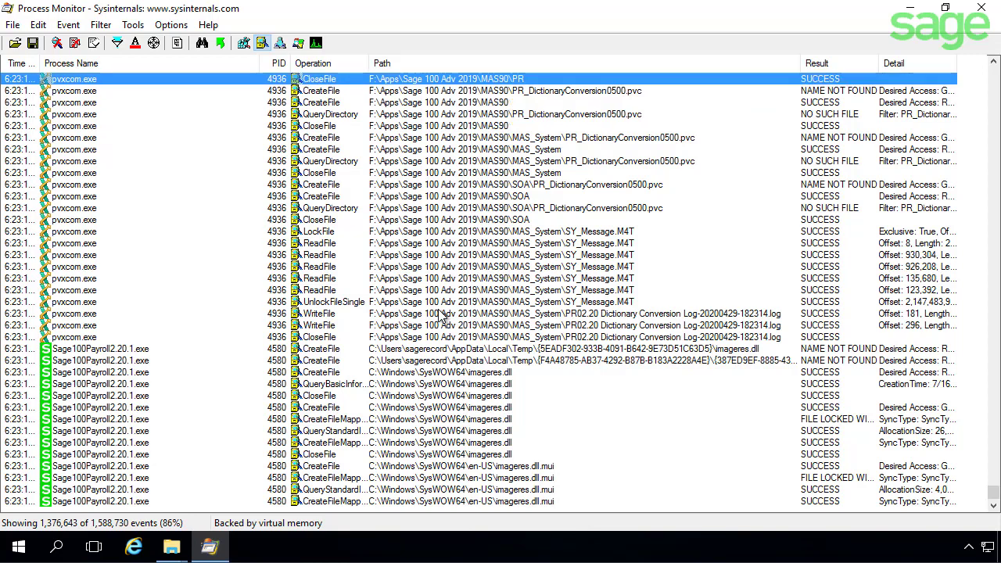
key(Up)
key(Up)
key(Up)
key(Down)
key(Down)
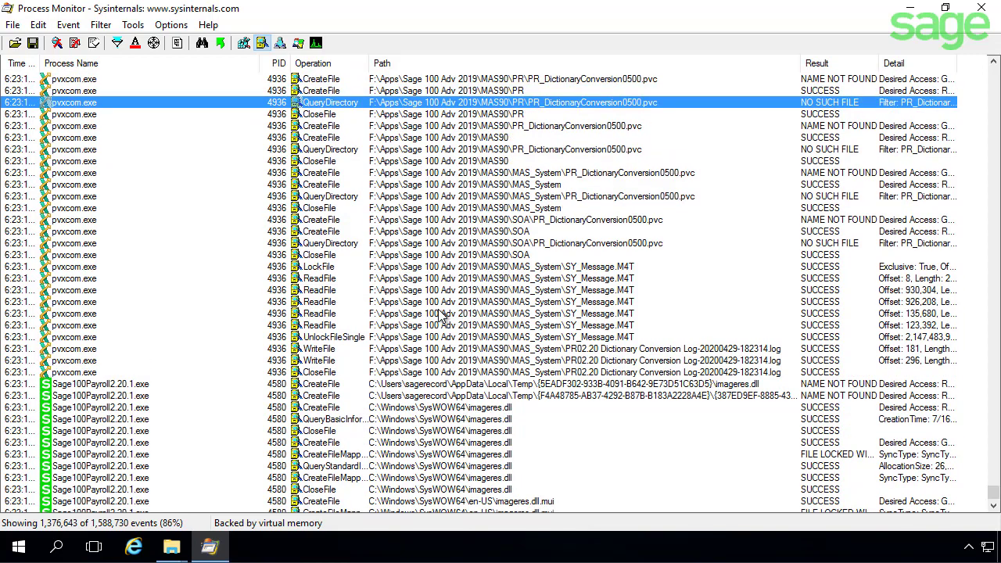
- Add and apply an Include filter for events whose Path contains the copied object name PR_DictionaryConversion0500
click(116, 45)
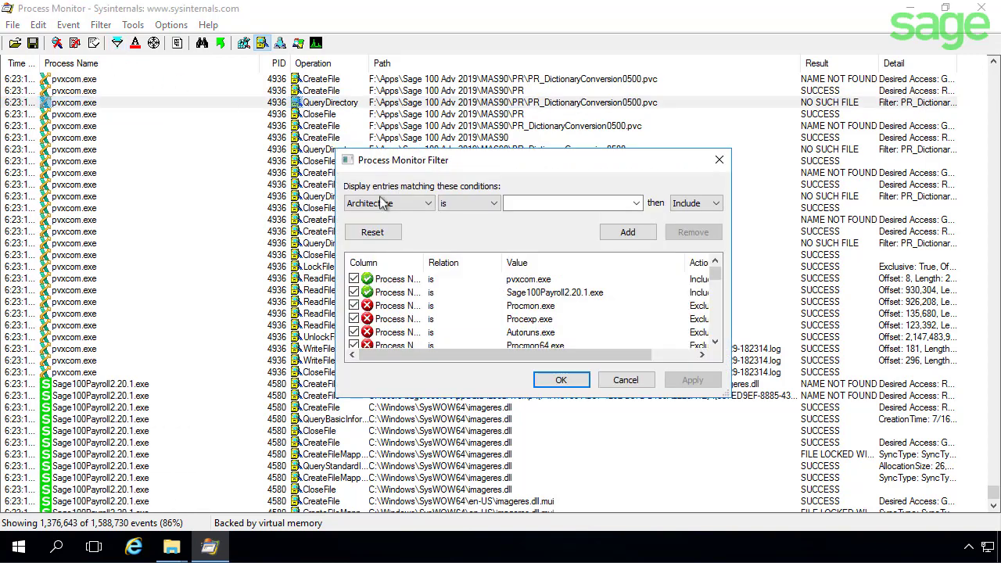
click(397, 210)
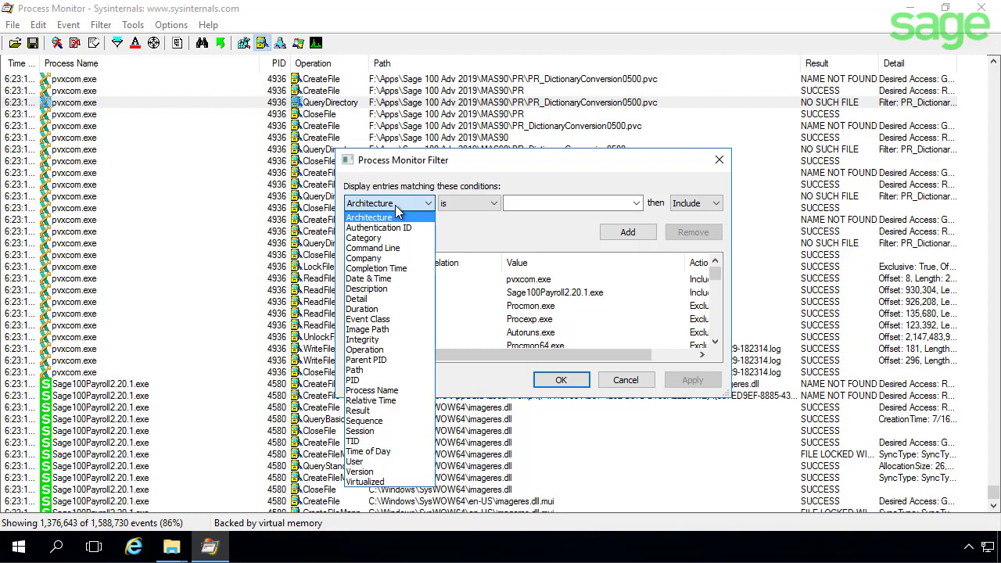
click(374, 368)
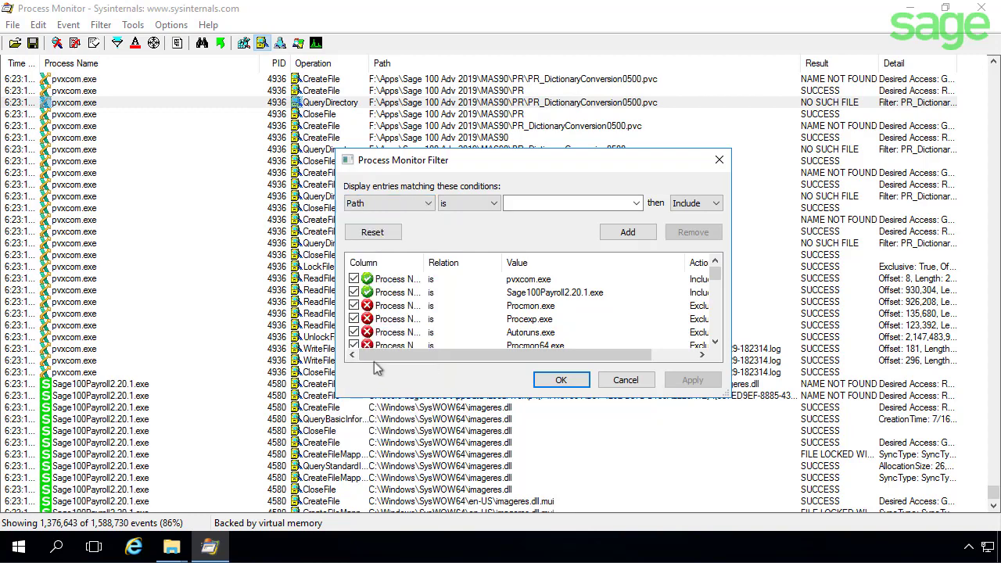
click(464, 208)
click(467, 268)
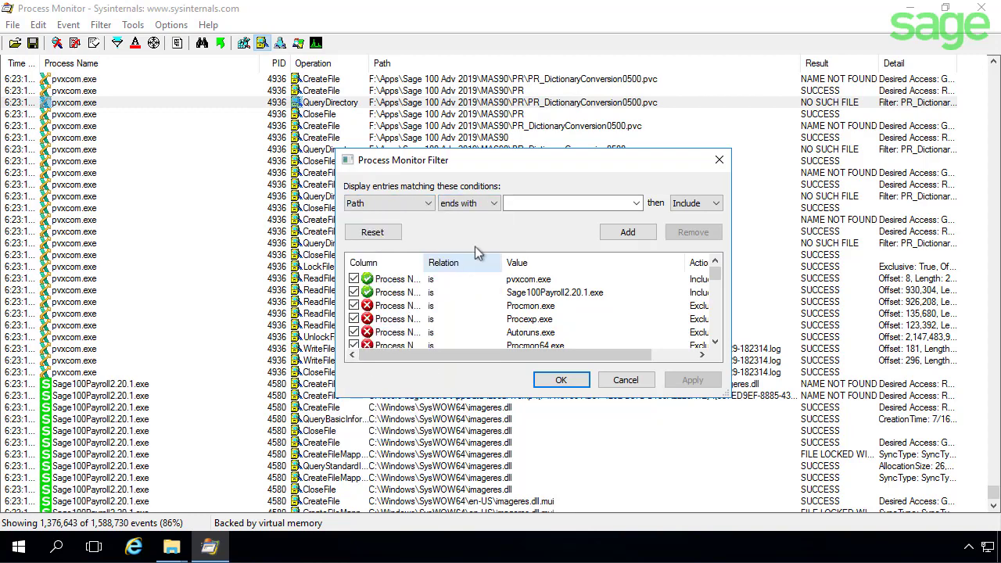
right_click(522, 199)
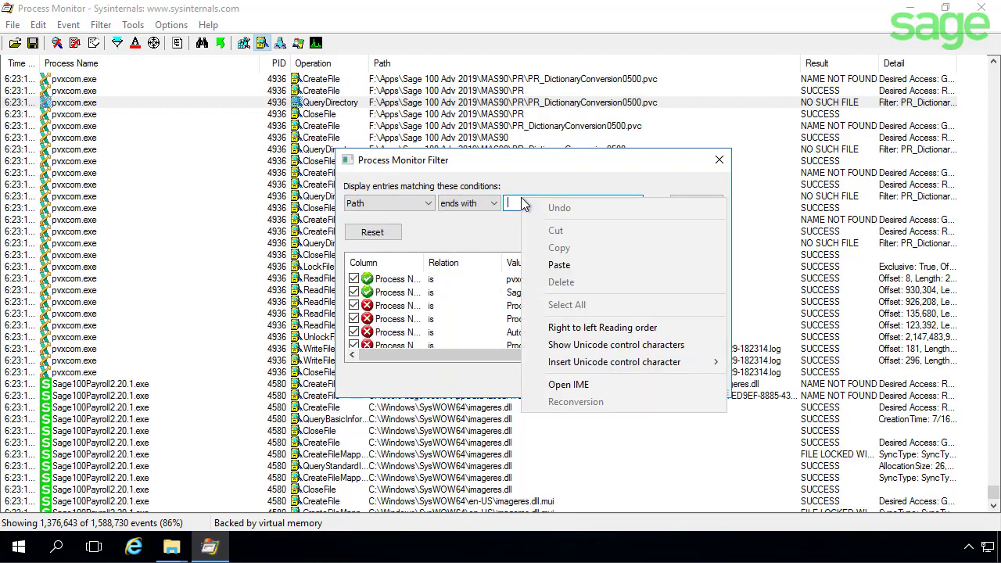
click(547, 261)
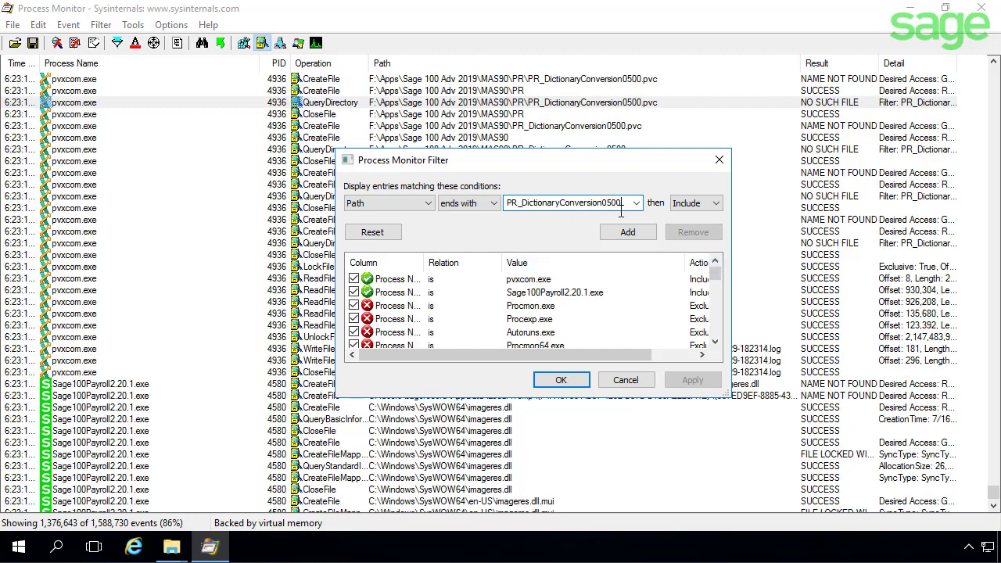
click(469, 203)
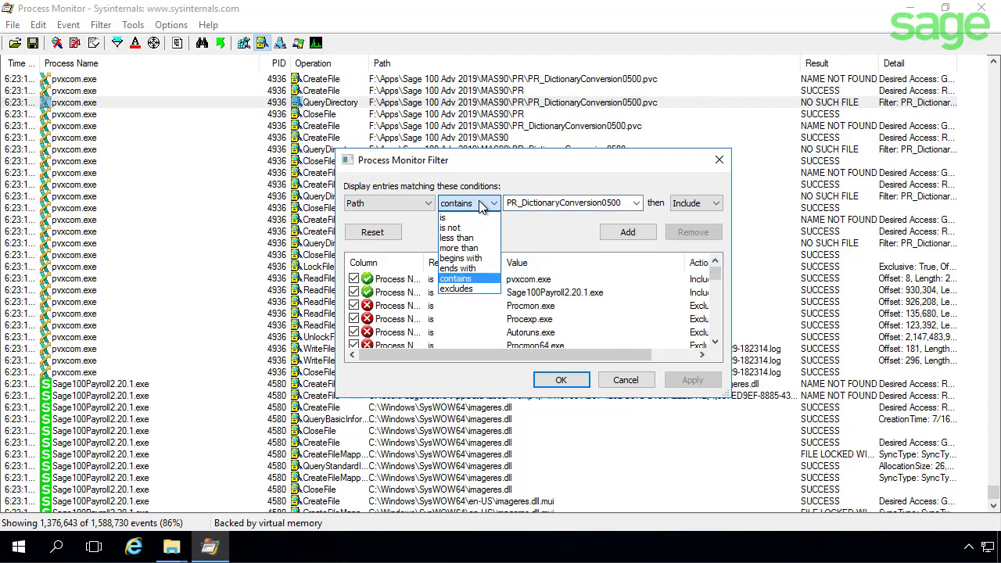
click(466, 279)
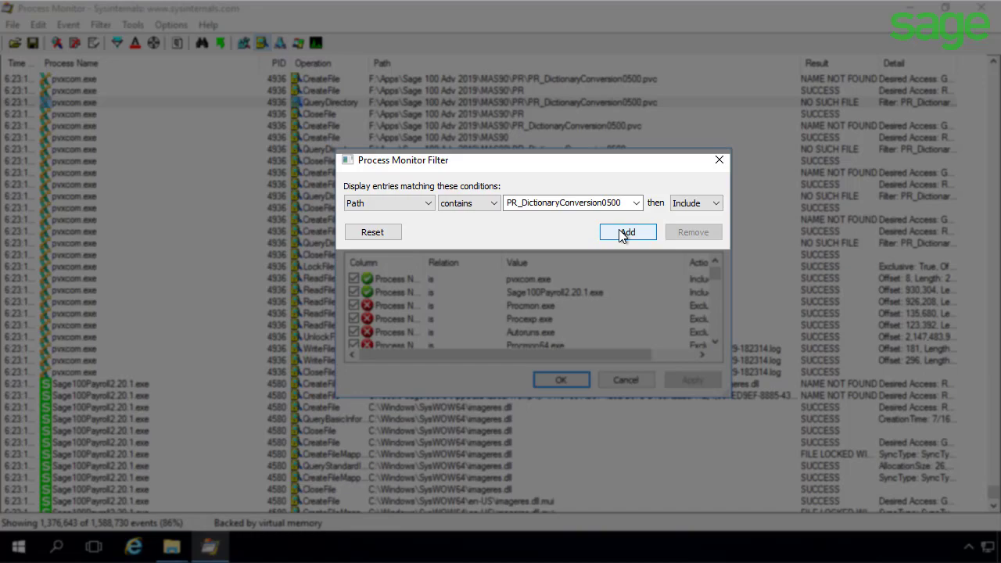
click(626, 233)
click(678, 380)
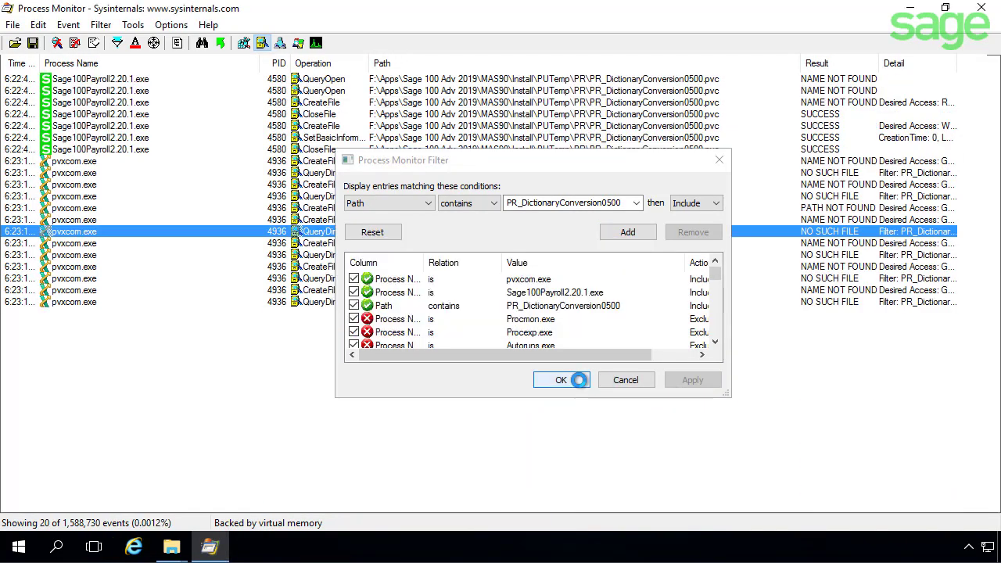
click(579, 380)
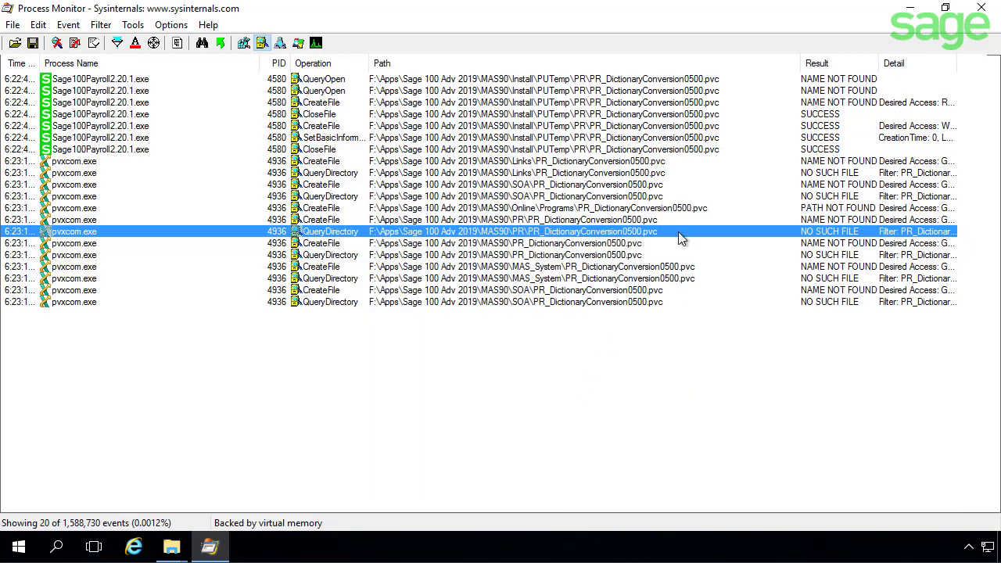
- Compare the filtered installer events in the PUTemp\PR folder with the pvxcom.exe lookups in the Links, Online\Programs and PR folders
click(604, 91)
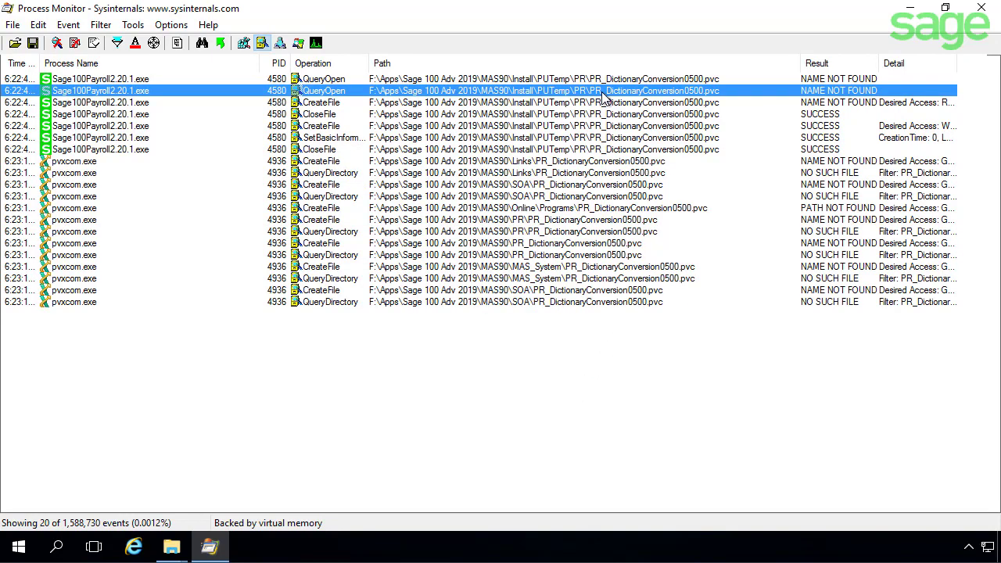
click(588, 115)
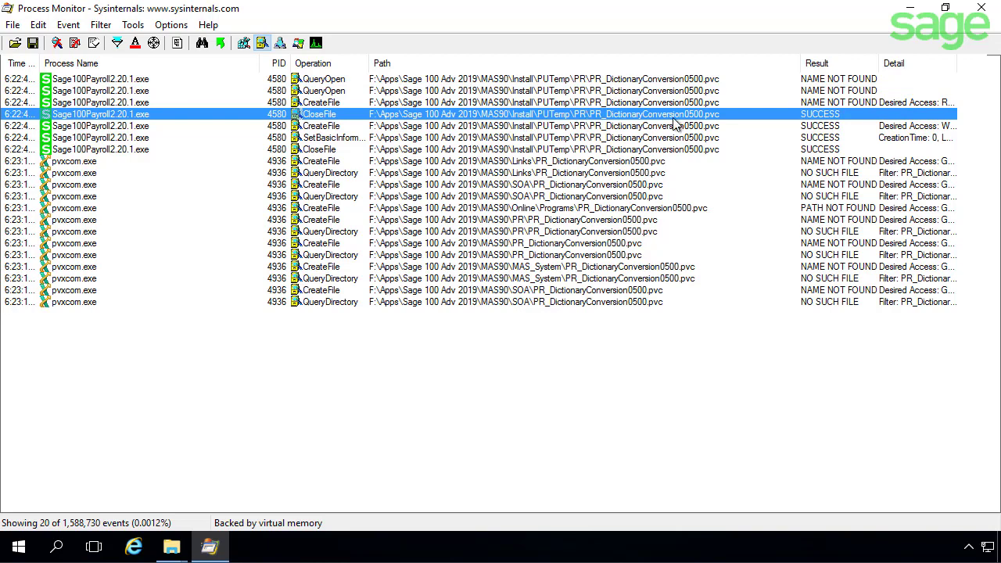
click(576, 174)
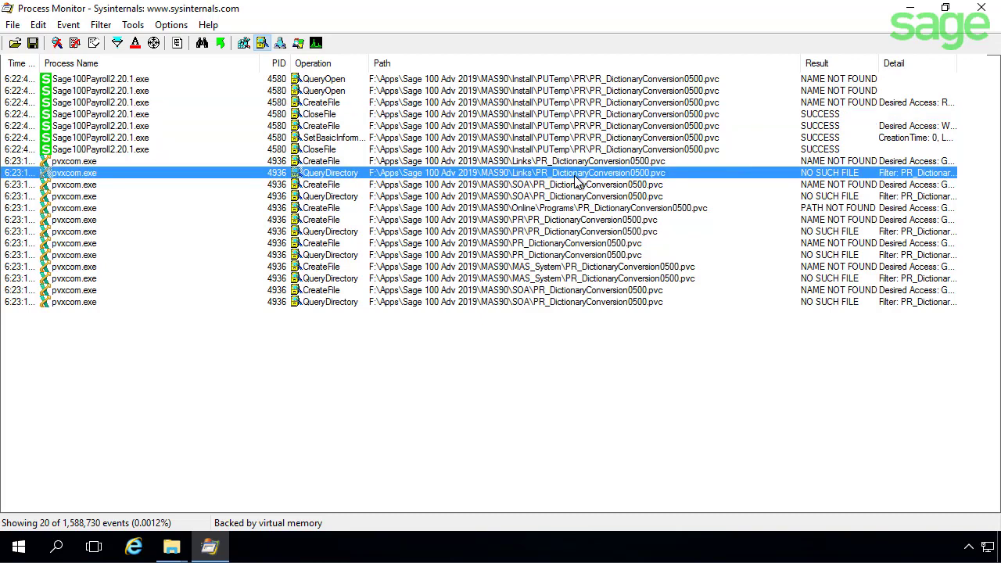
click(551, 221)
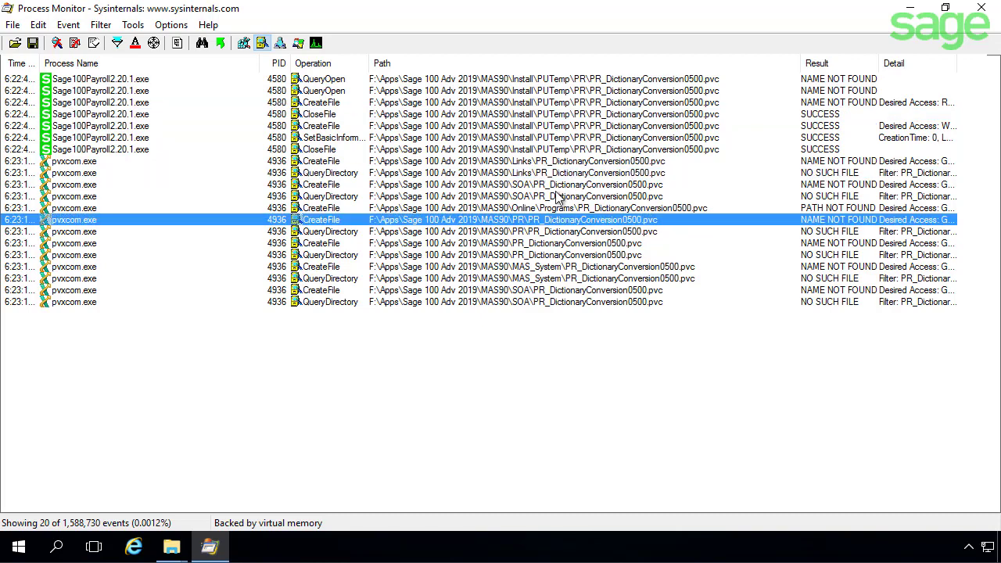
click(529, 208)
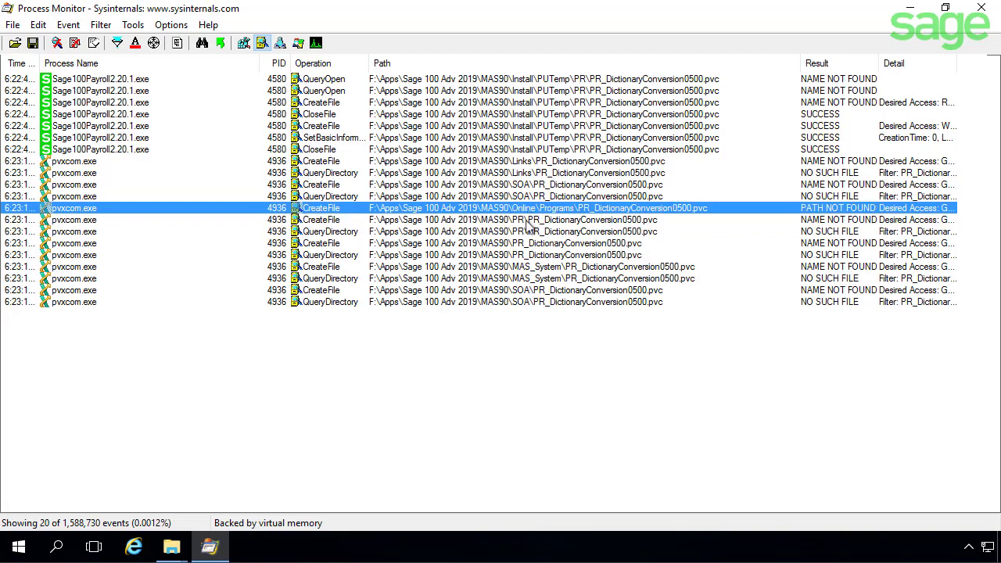
click(530, 221)
click(623, 151)
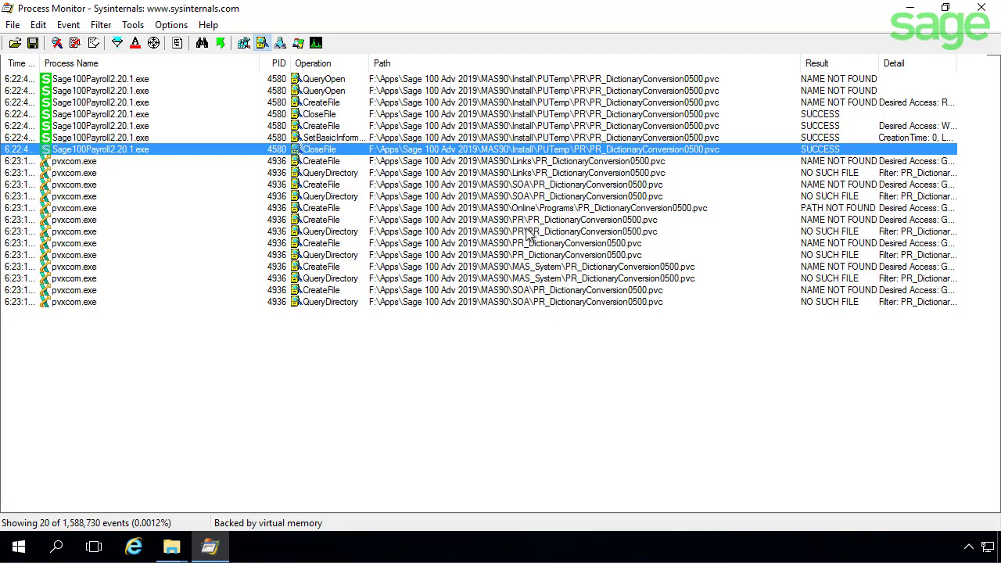
- Switch to File Explorer and locate PR_DictionaryConversion0500.pvc in the Sage 100 Adv 2018\MAS90\PR folder
click(171, 546)
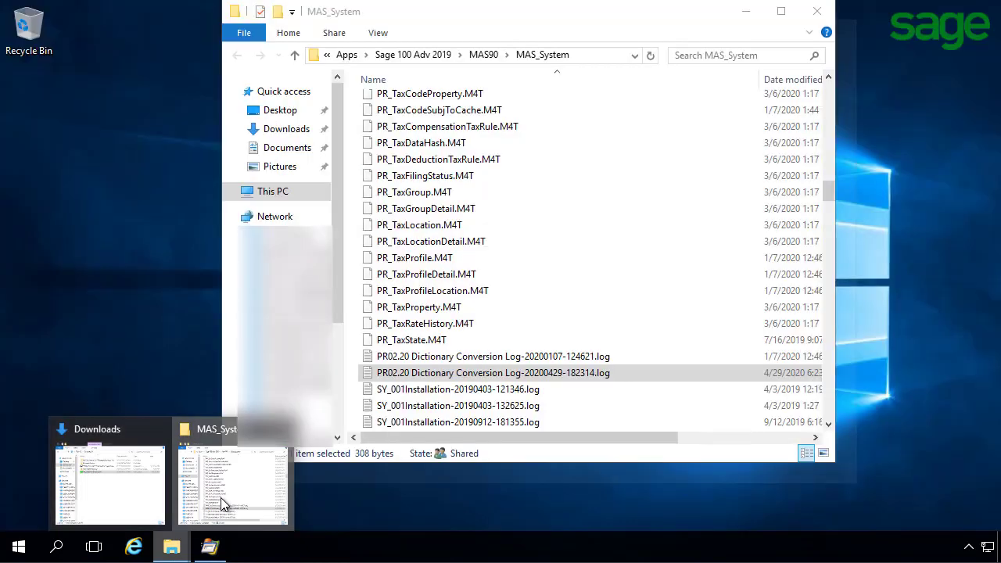
click(223, 502)
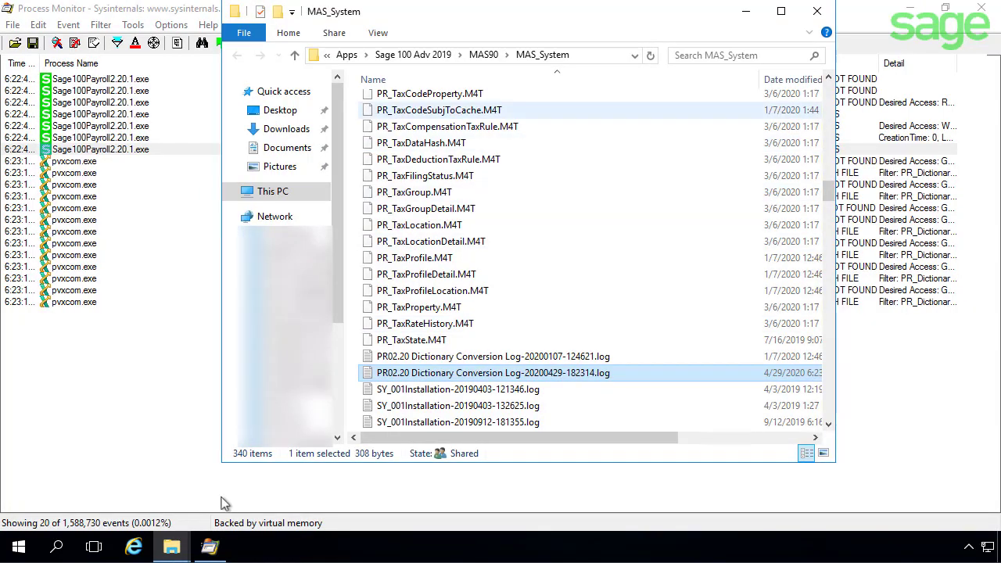
click(347, 56)
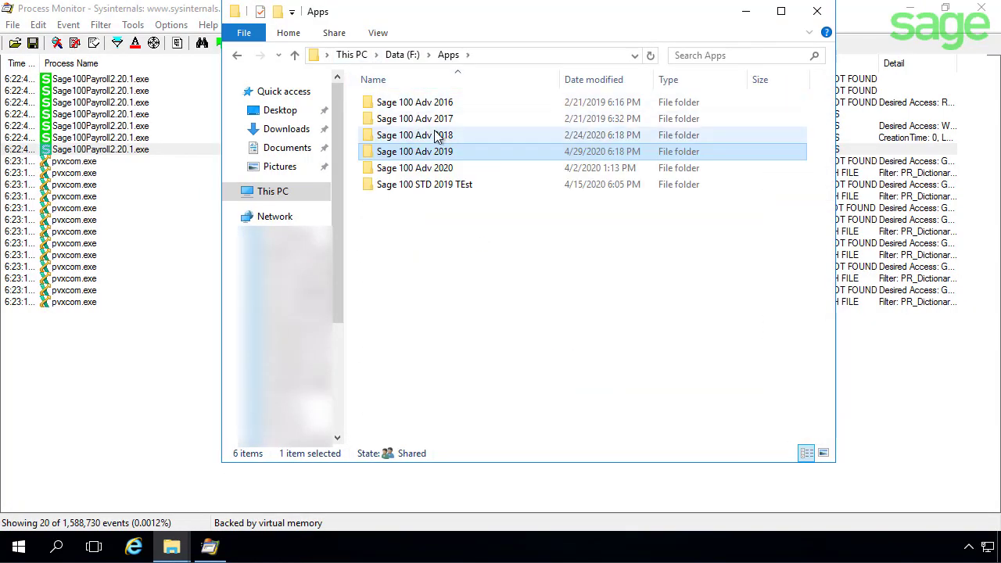
double_click(435, 135)
double_click(410, 103)
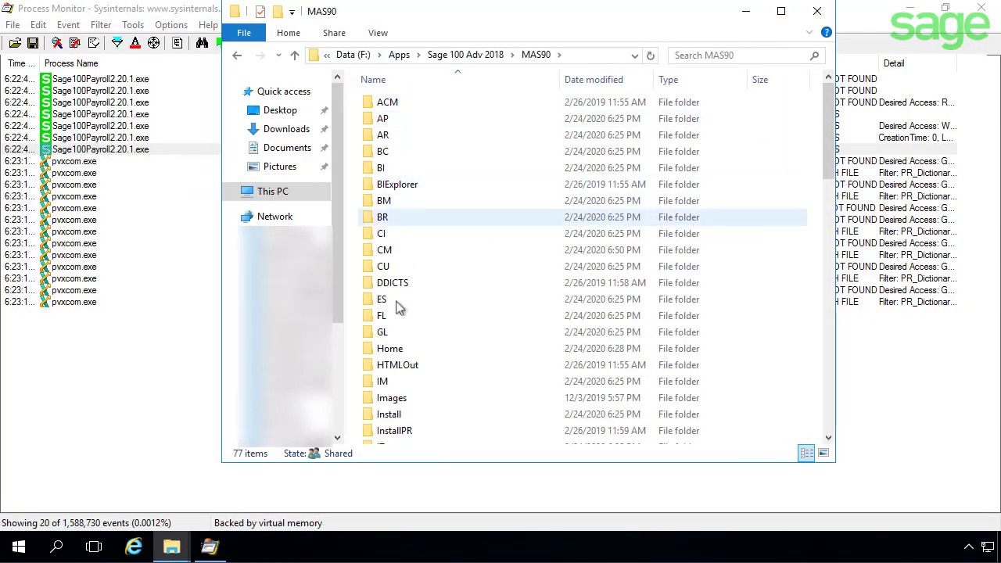
scroll(395, 344, down, 4)
scroll(395, 352, down, 4)
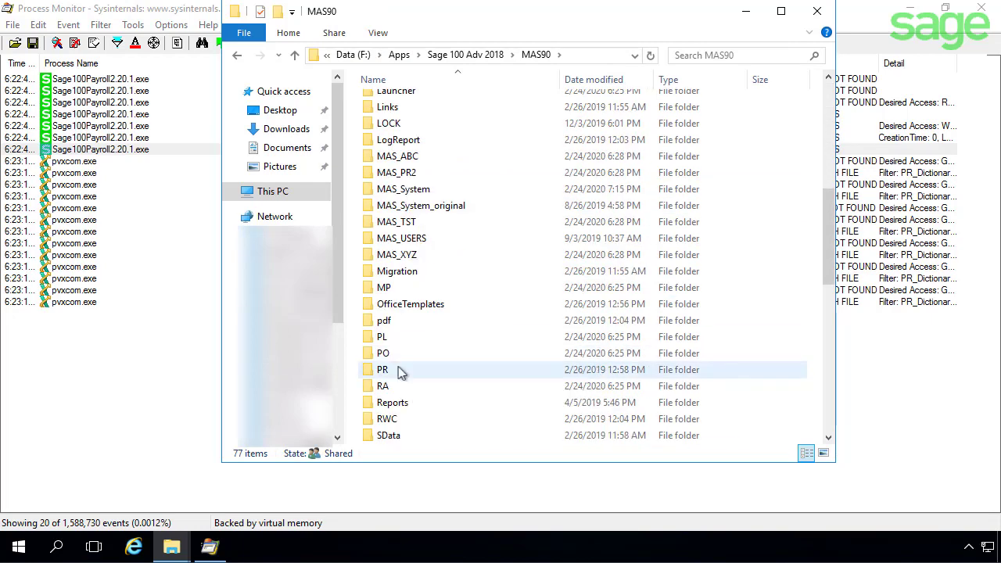
double_click(402, 373)
click(448, 306)
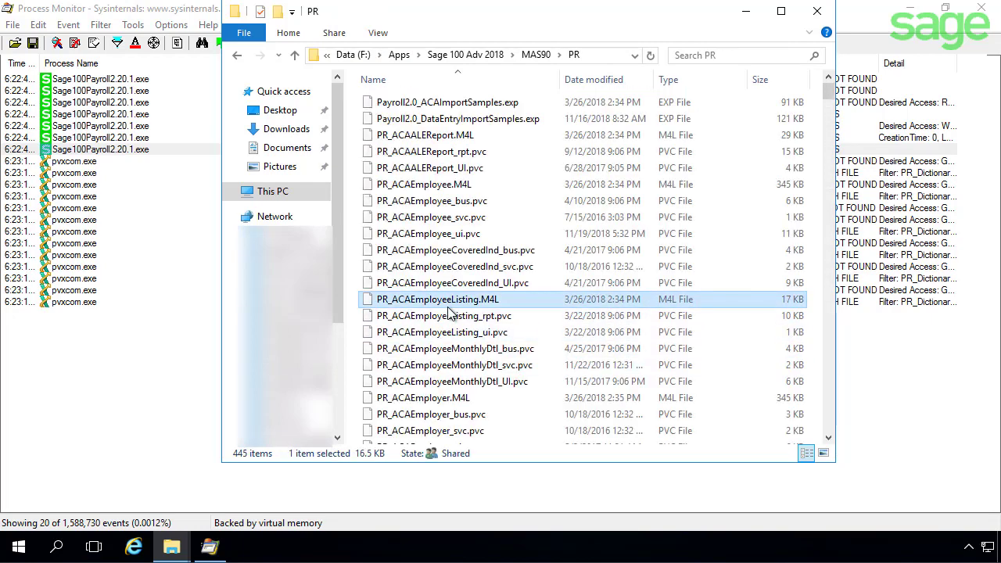
text(PR_Di)
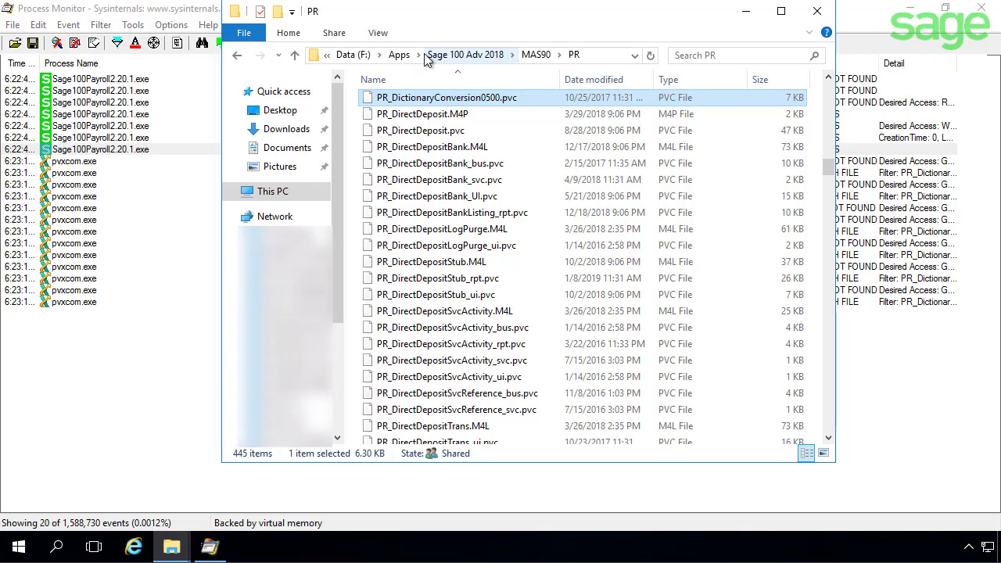
- Open the Sage 100 Adv 2019\MAS90\PR folder and look for file names starting with pr_di
click(399, 55)
double_click(403, 150)
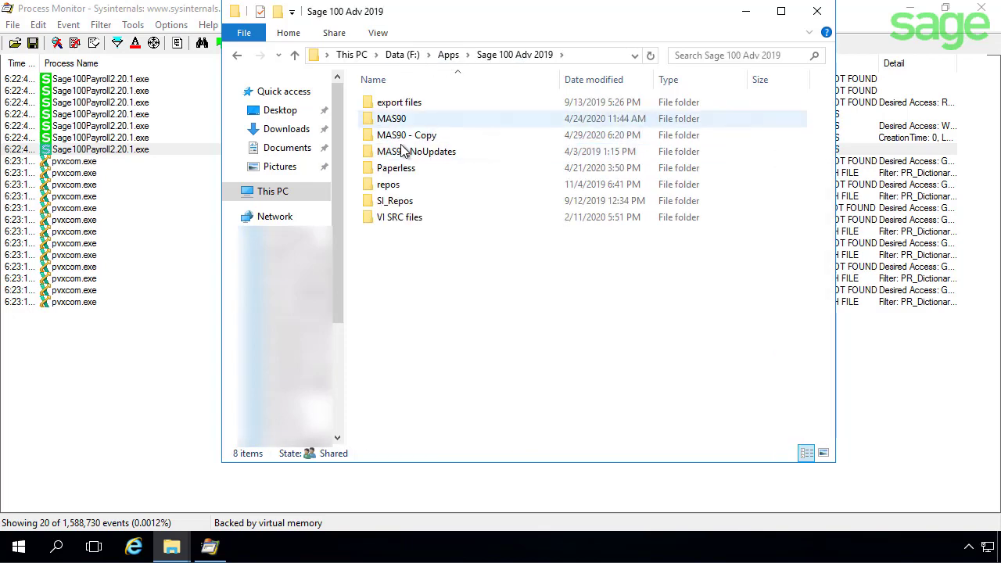
double_click(391, 119)
scroll(434, 383, down, 9)
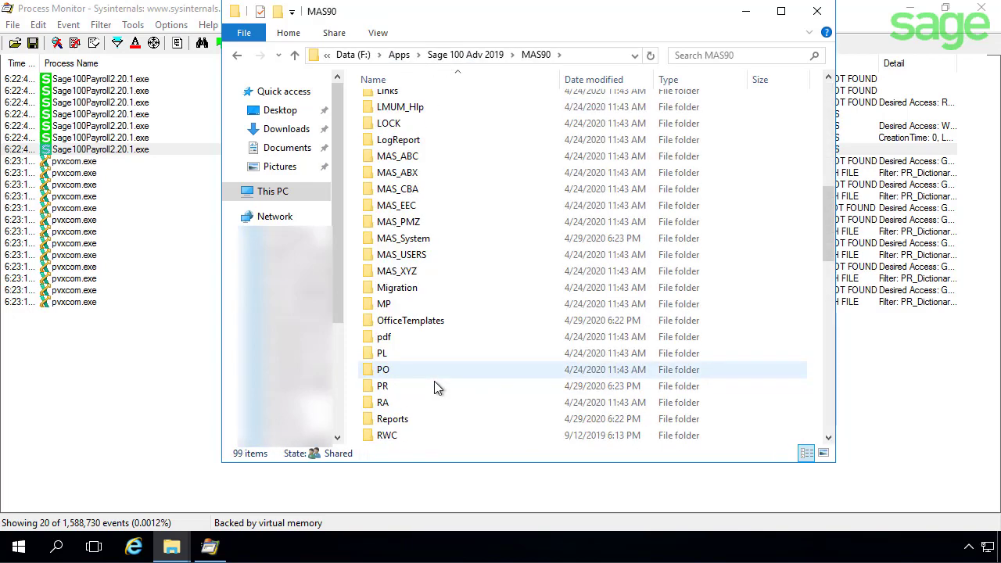
scroll(434, 382, down, 3)
double_click(384, 238)
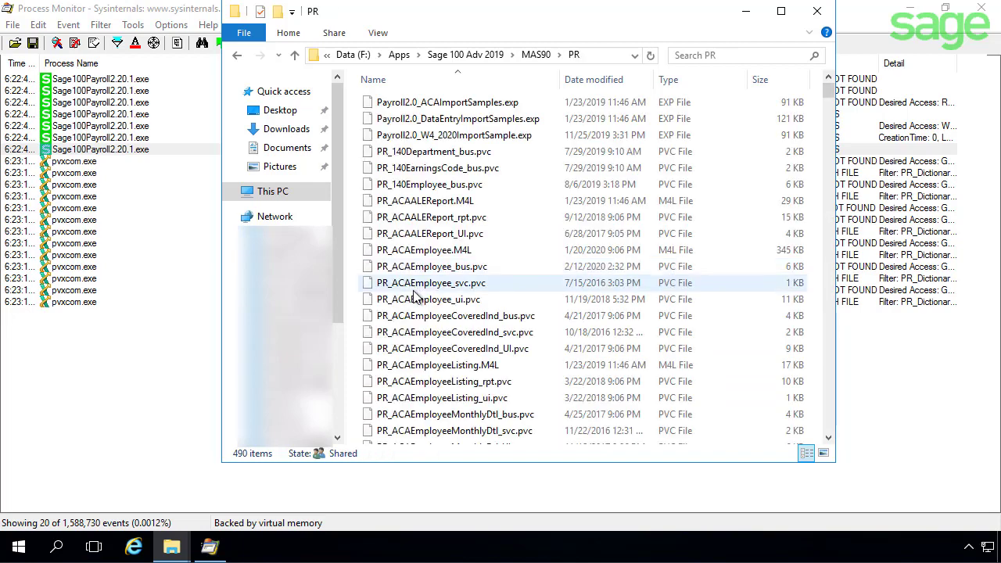
click(414, 285)
text(pr_di)
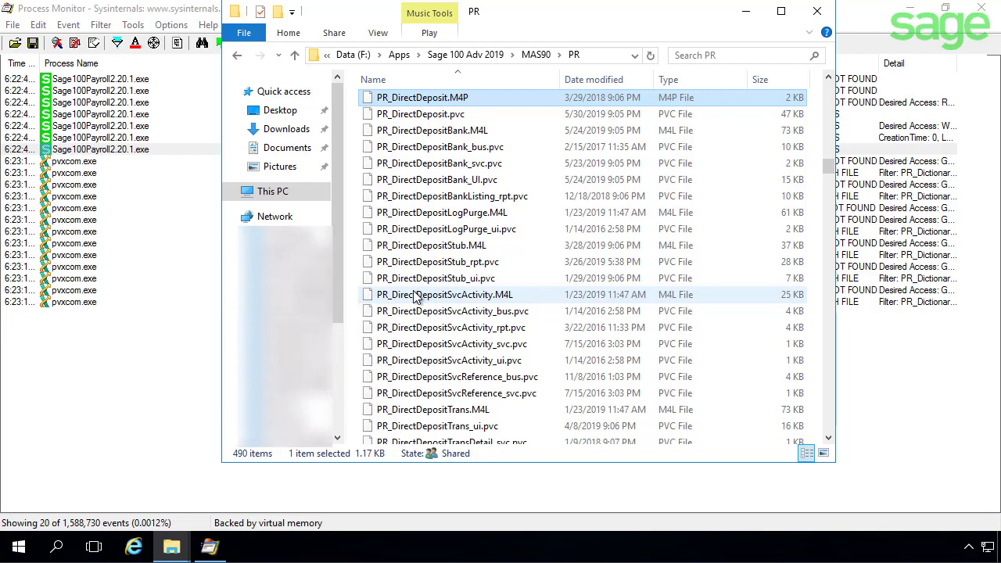
- Jump from the installer's PUTemp\PR CreateFile event in Process Monitor to PR_DictionaryConversion0500.pvc on disk and copy that file
click(746, 14)
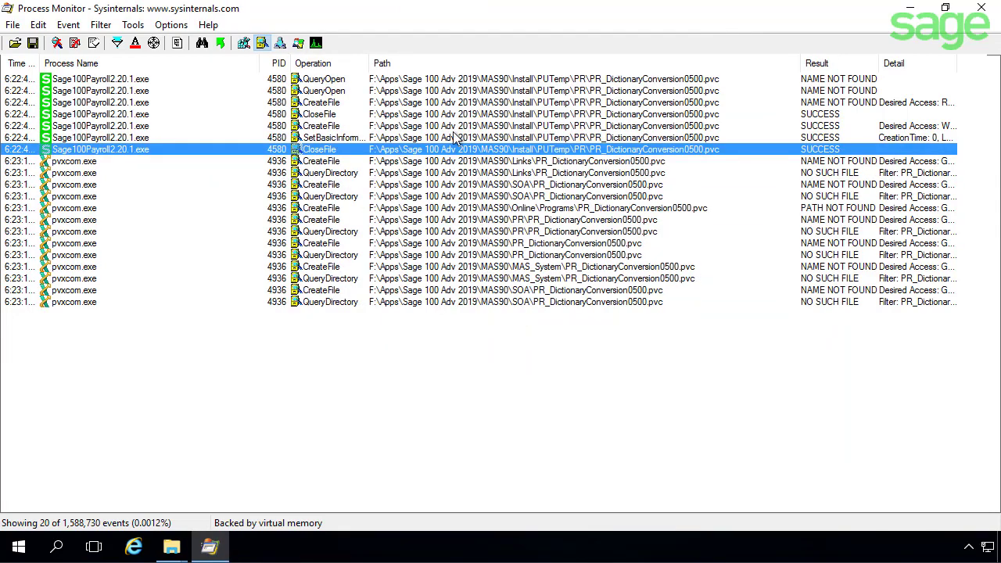
click(456, 137)
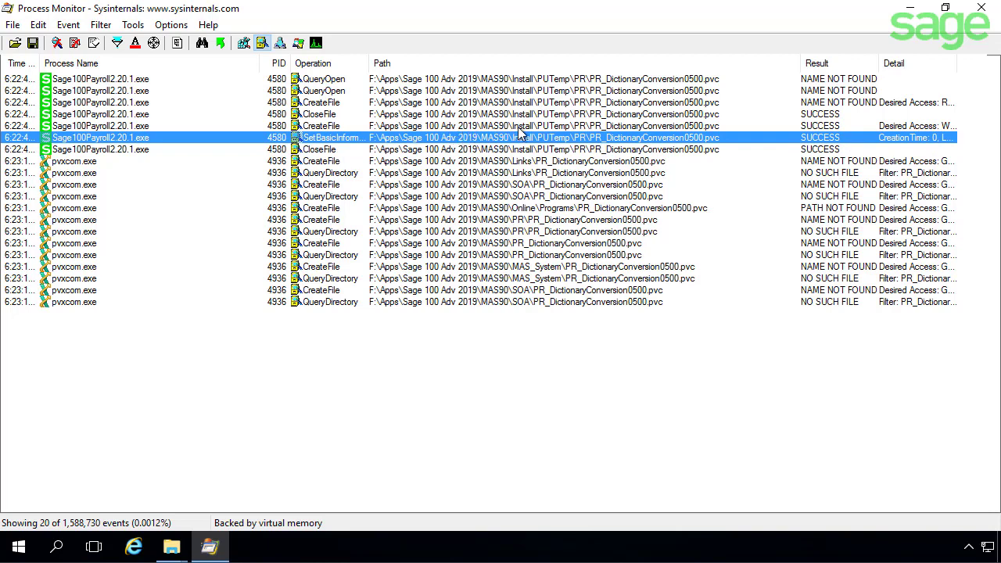
right_click(587, 127)
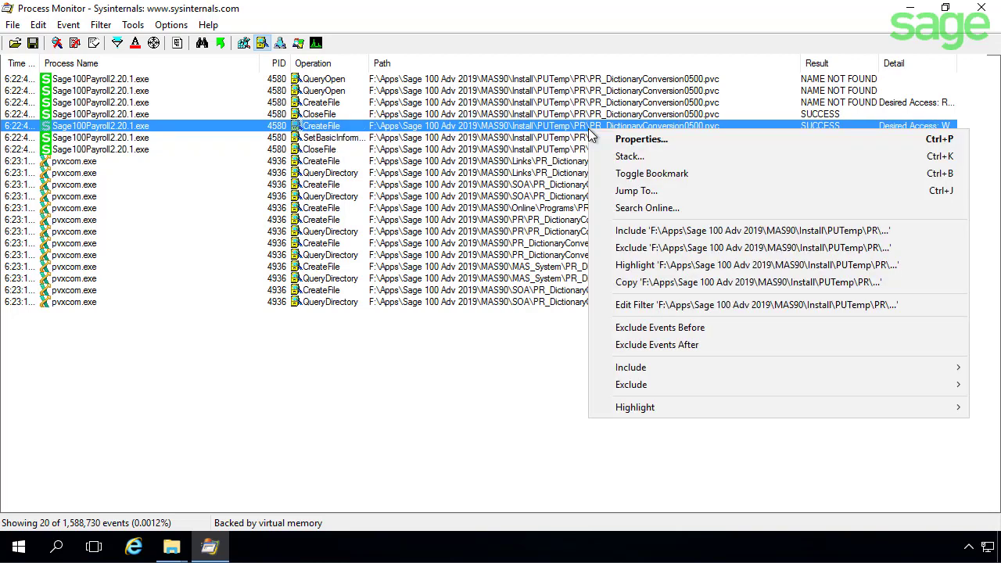
click(617, 195)
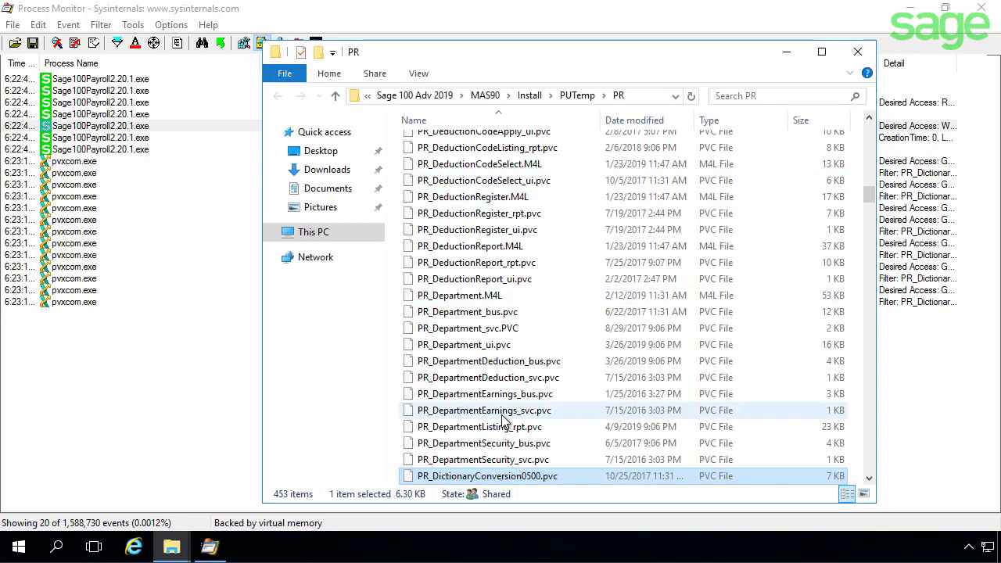
scroll(503, 422, down, 2)
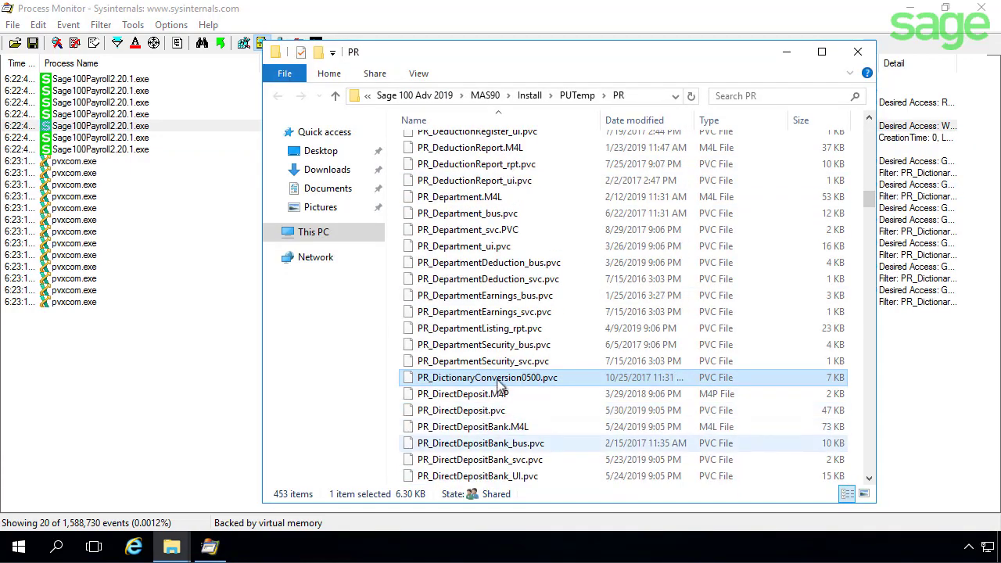
right_click(497, 380)
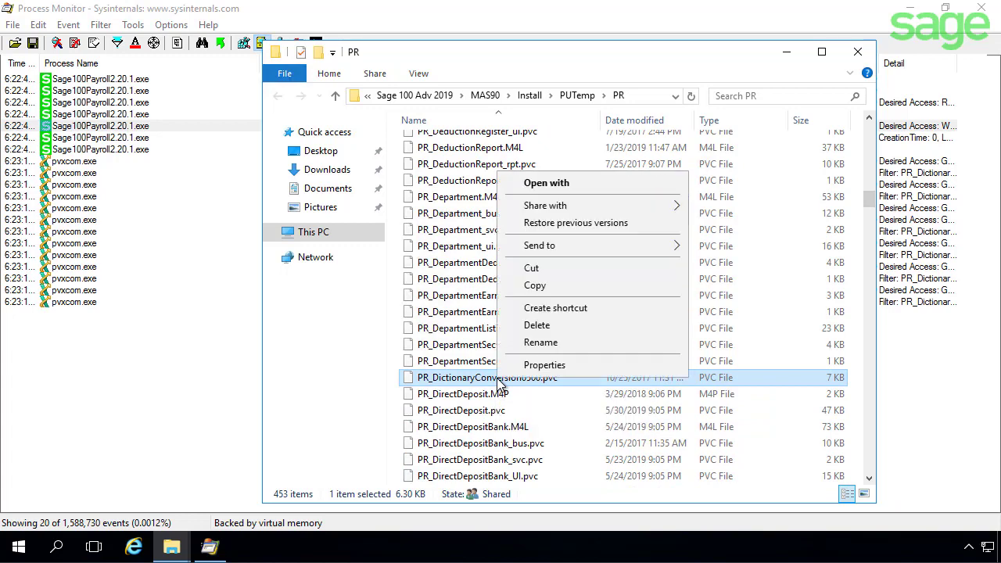
click(554, 290)
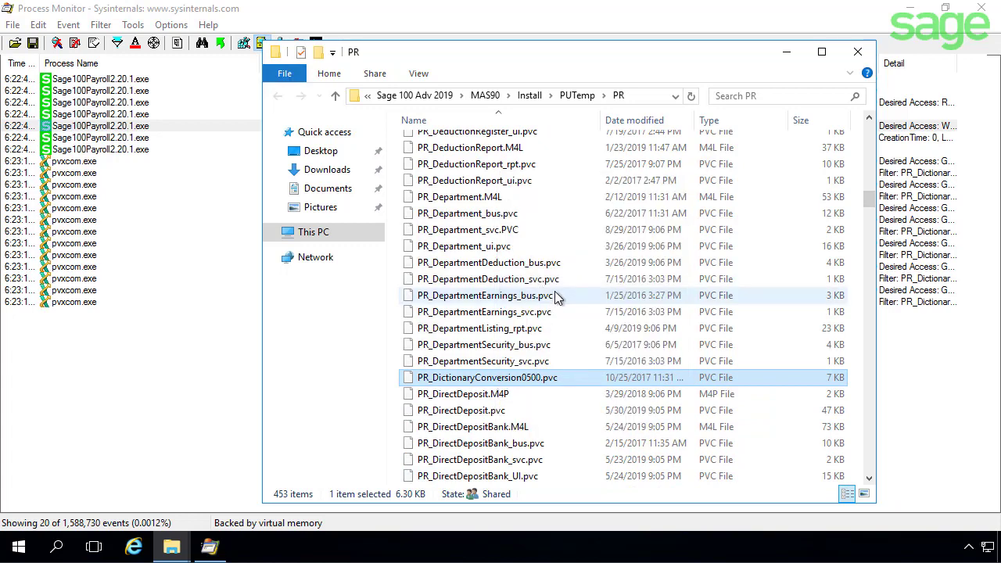
- Paste the copied PR_DictionaryConversion0500.pvc into the Sage 100 Adv 2019\MAS90\PR folder
click(493, 103)
scroll(492, 383, down, 3)
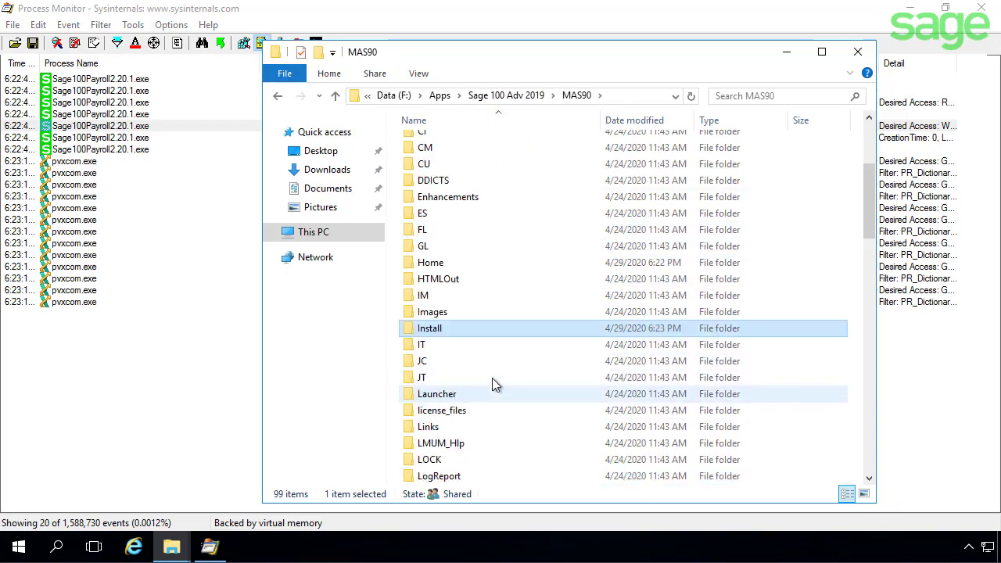
scroll(492, 377, down, 7)
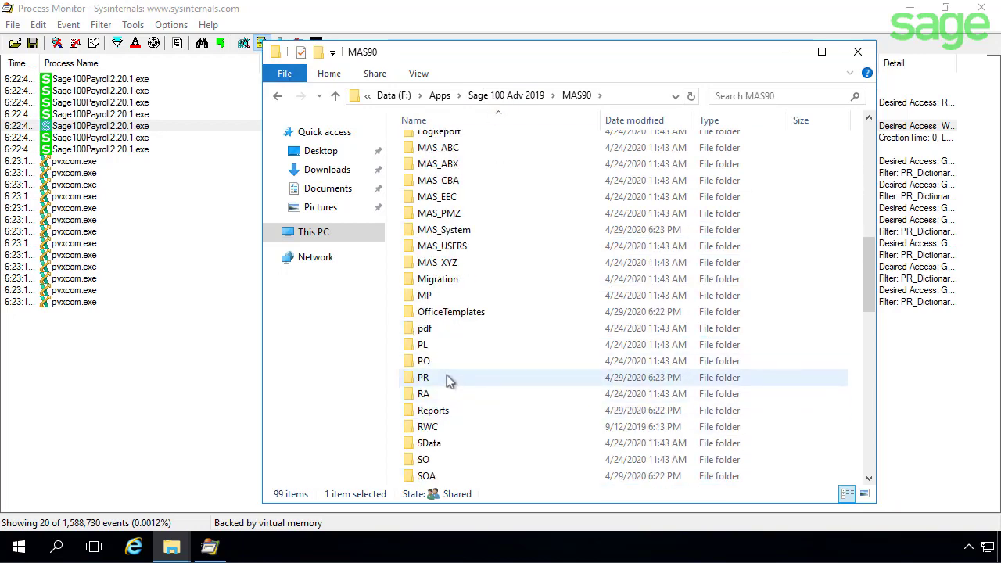
double_click(448, 376)
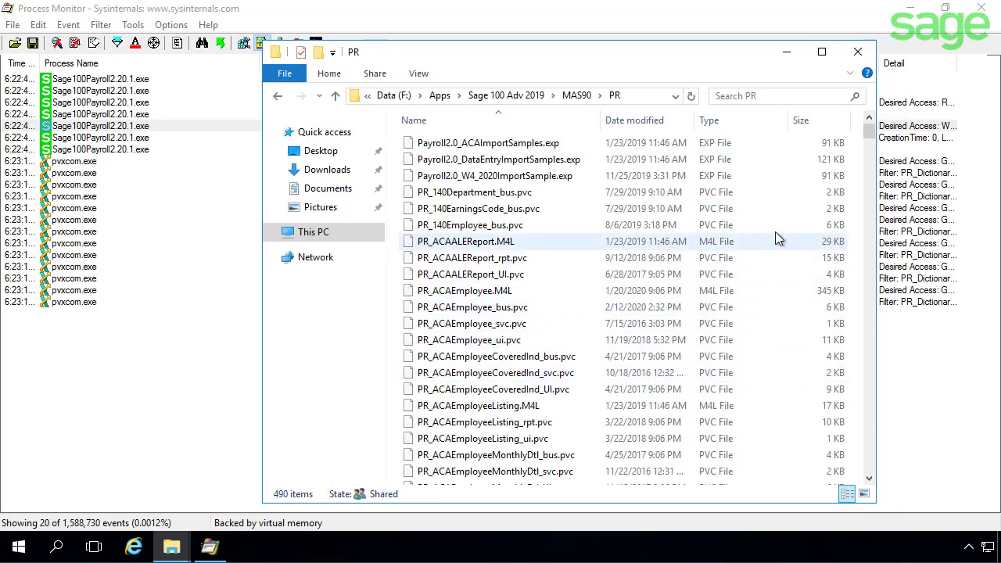
right_click(775, 233)
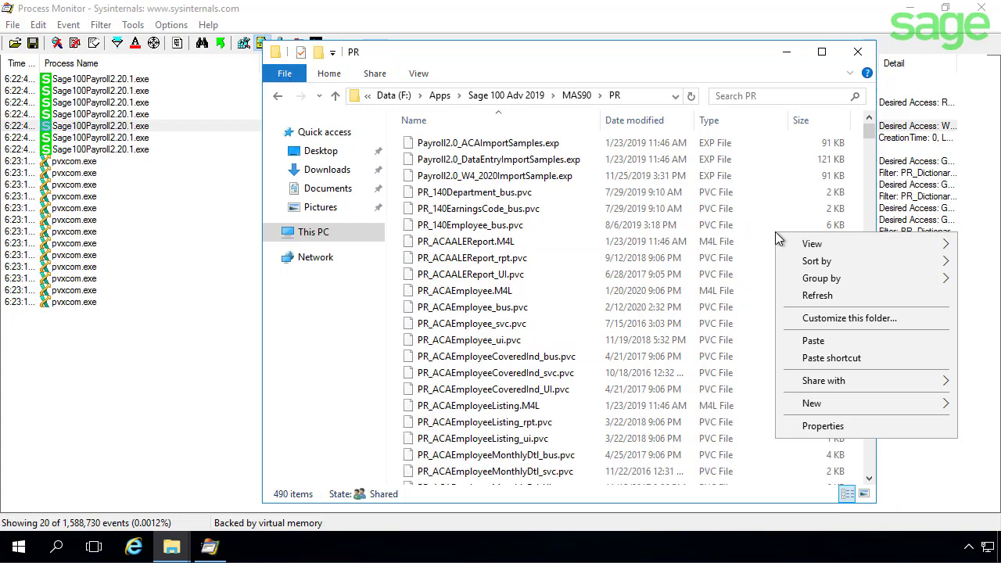
click(813, 341)
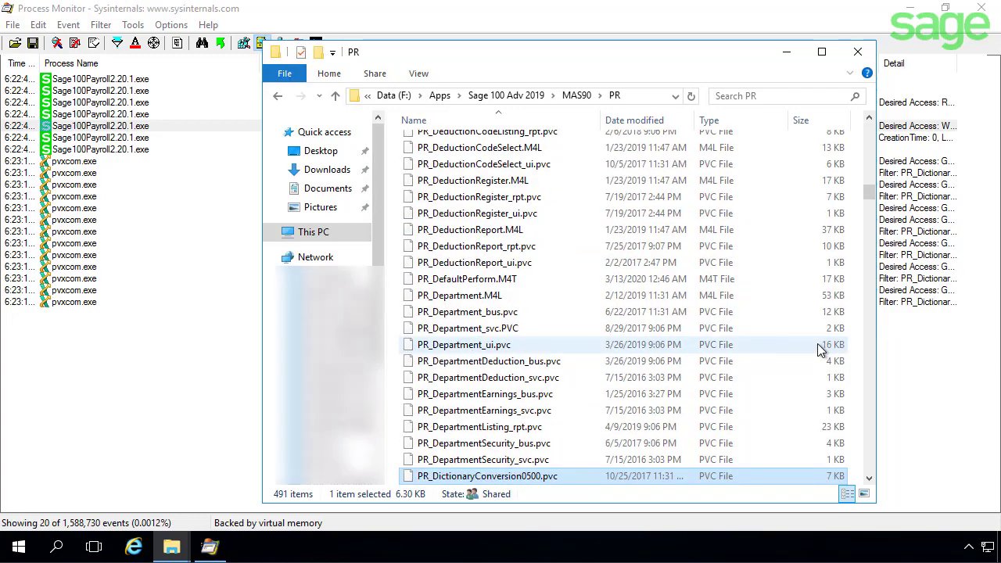
- Delete the PUTemp folder from Sage 100 Adv 2019\MAS90\Install
click(509, 96)
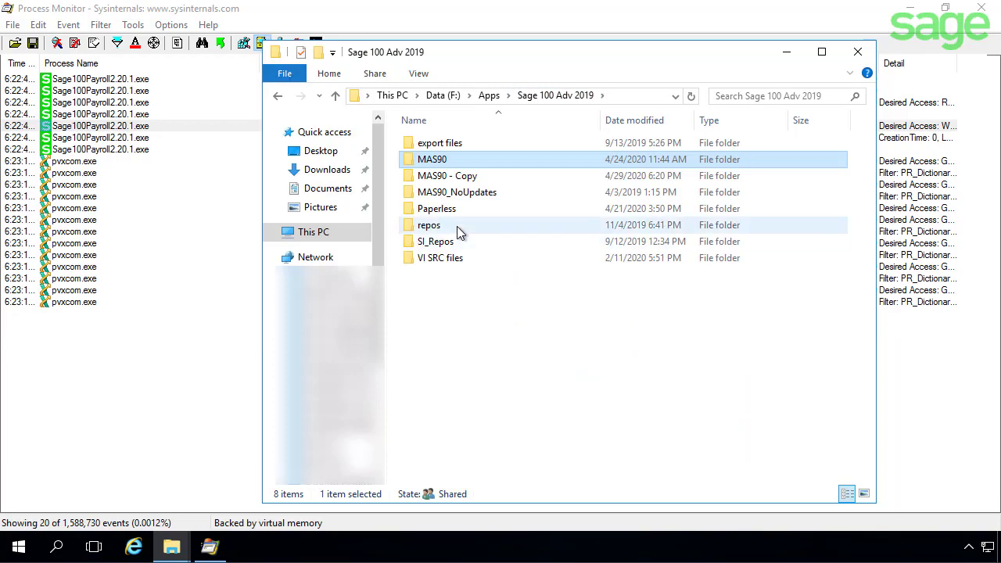
double_click(445, 161)
scroll(440, 399, down, 3)
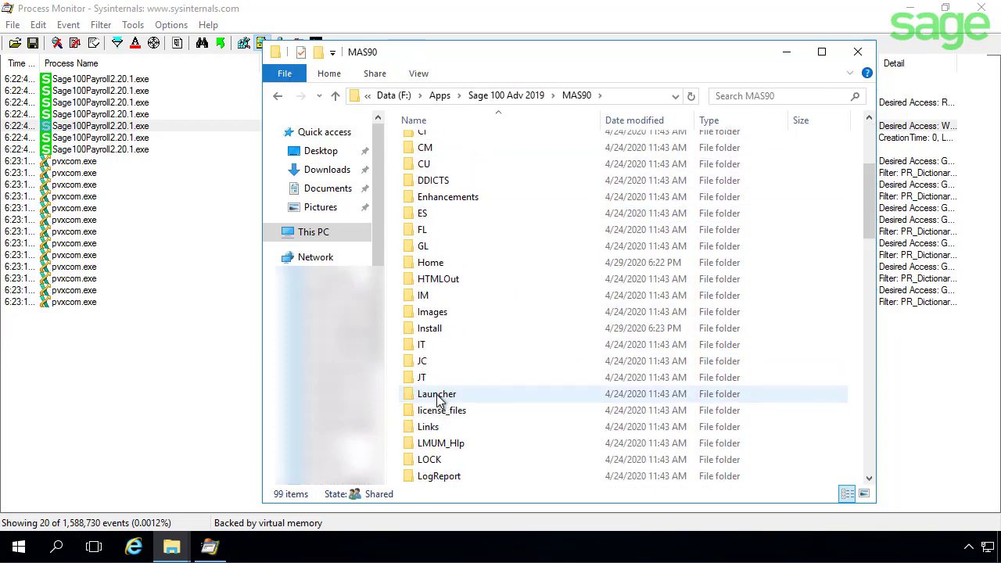
scroll(439, 399, down, 3)
click(429, 351)
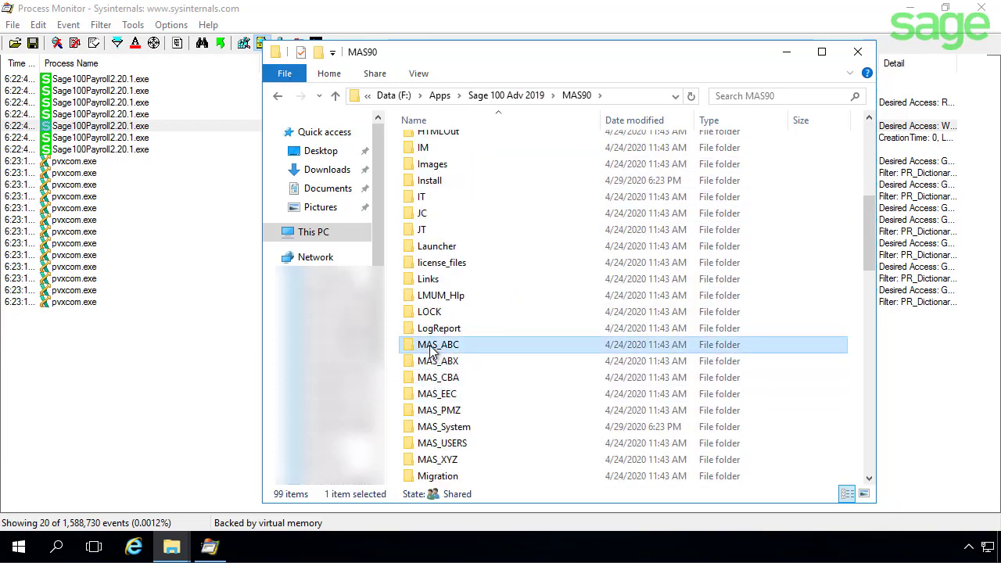
key(i)
scroll(454, 179, up, 18)
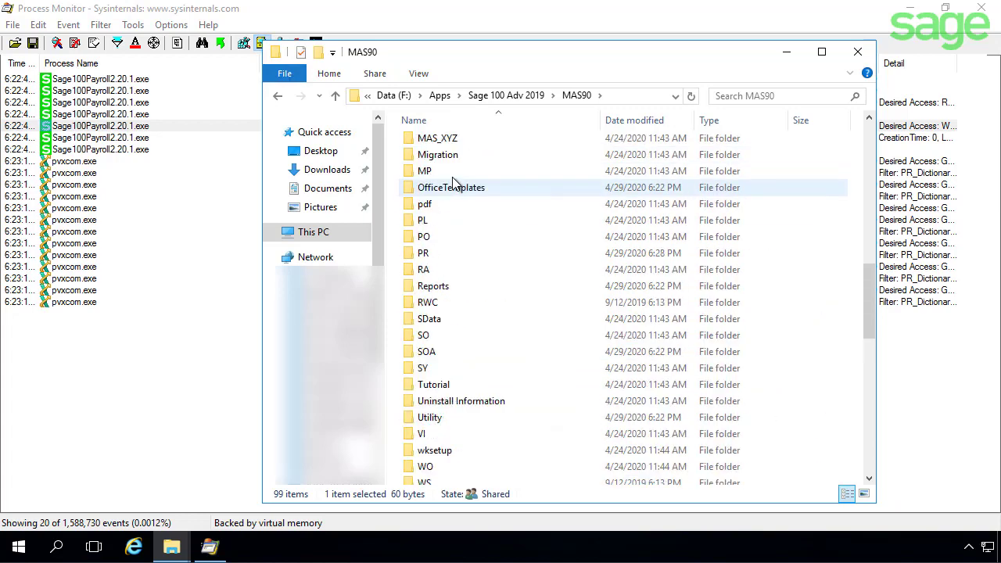
click(432, 159)
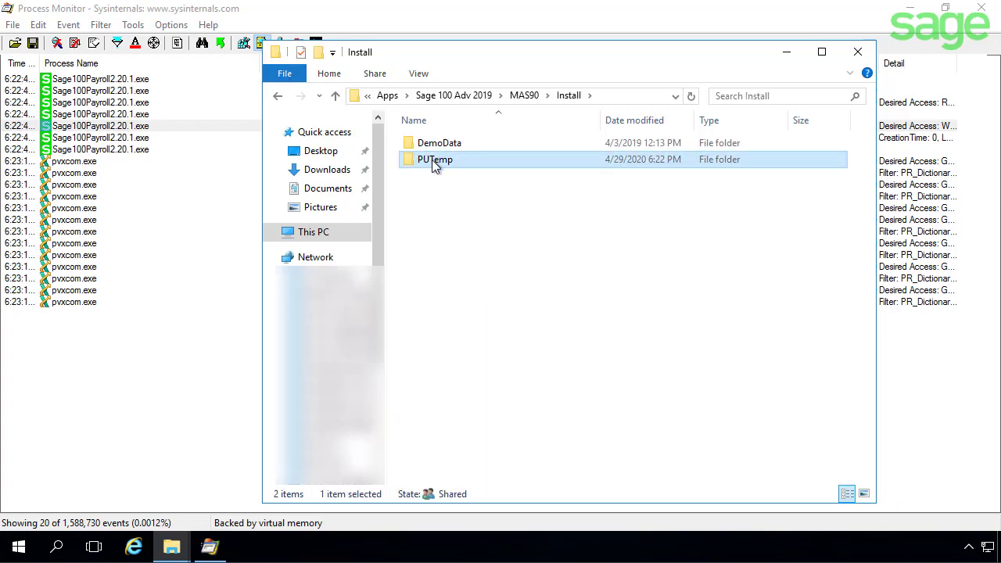
right_click(433, 161)
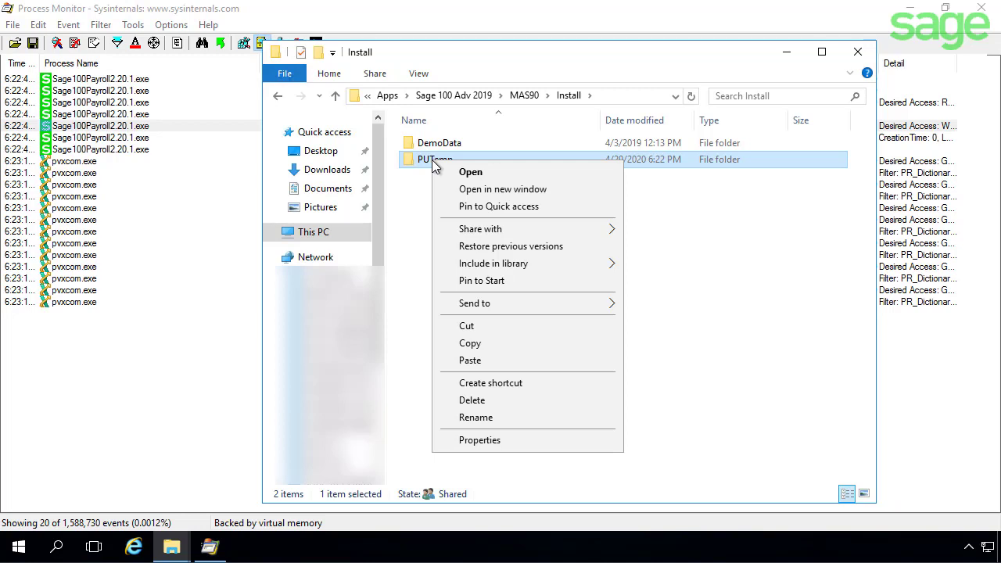
click(508, 405)
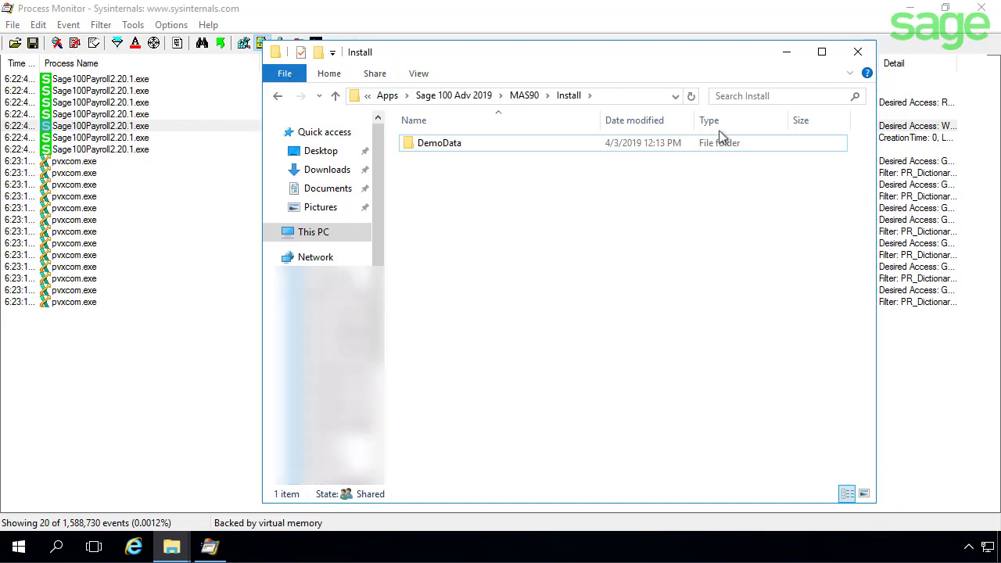
- Return to Process Monitor, clear the captured events, and disable the Path contains PR_DictionaryConversion0500 filter
click(783, 57)
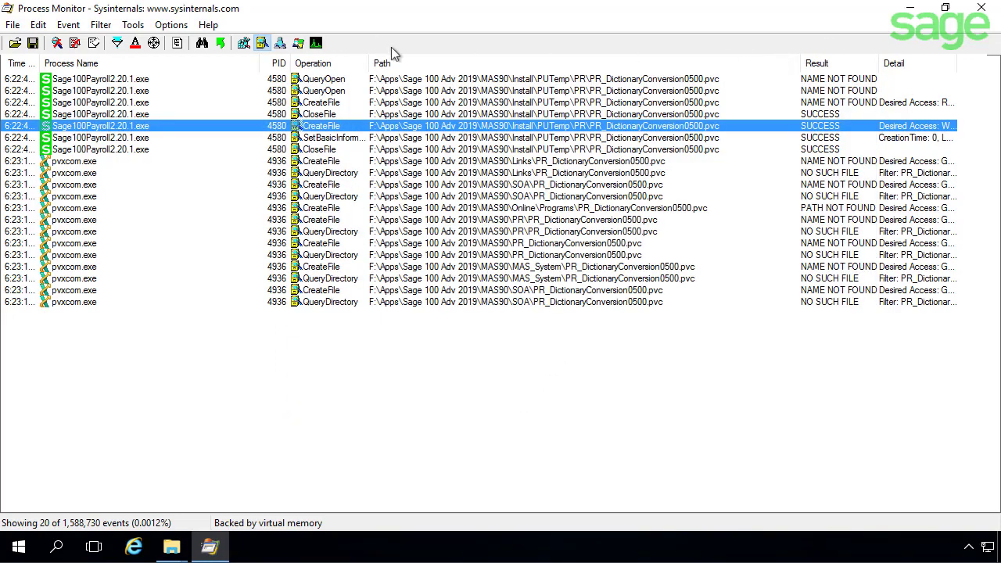
click(93, 43)
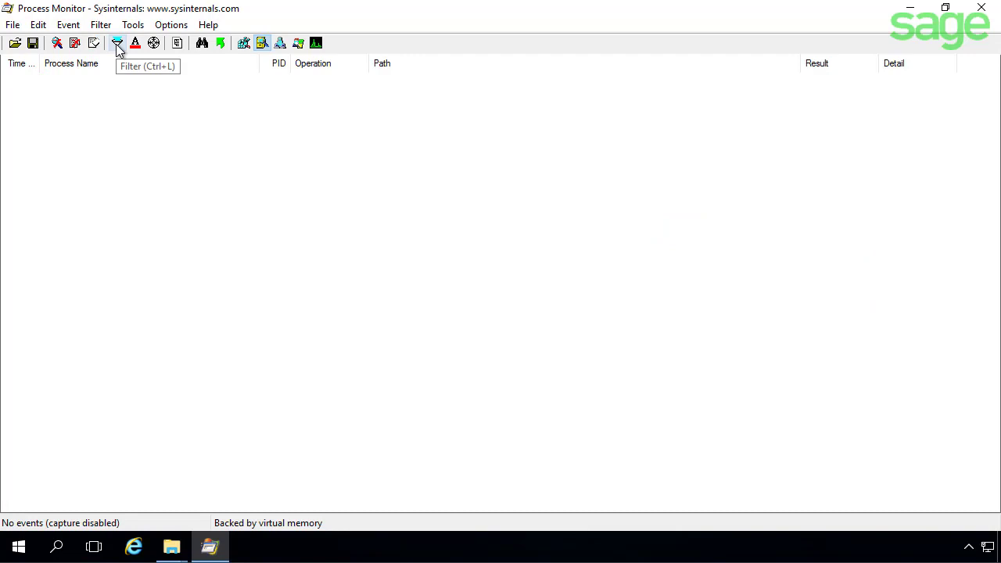
click(117, 44)
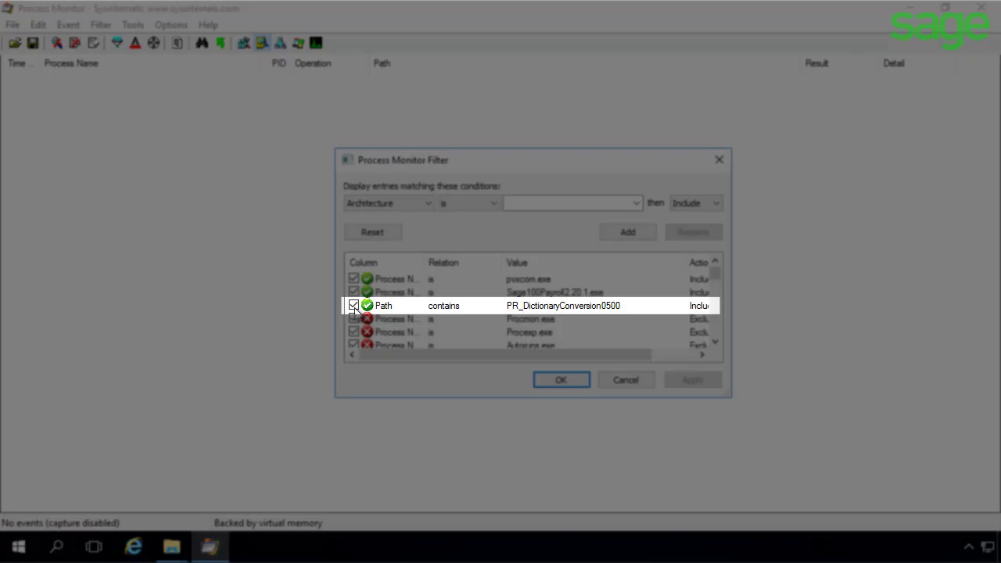
click(353, 305)
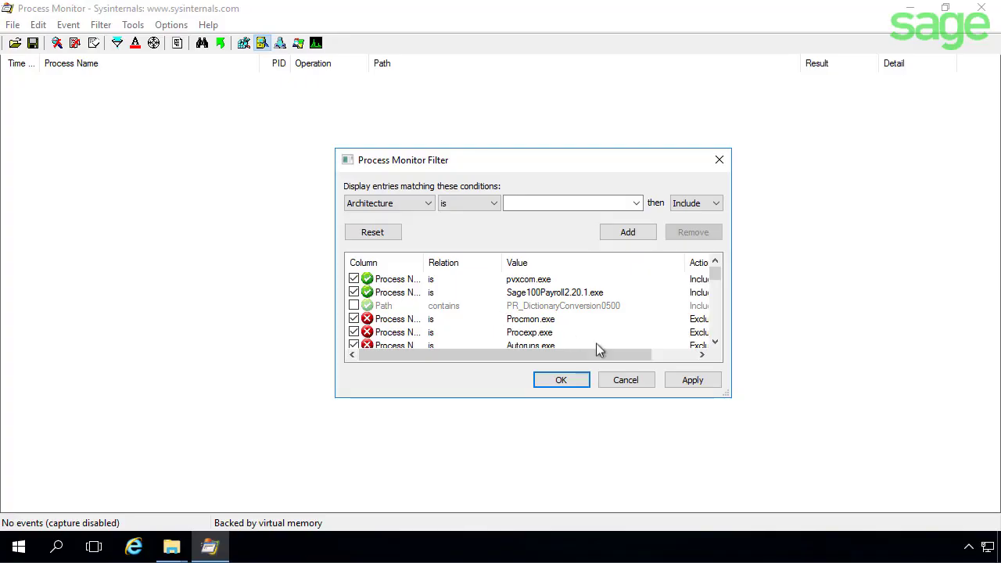
click(692, 380)
click(560, 379)
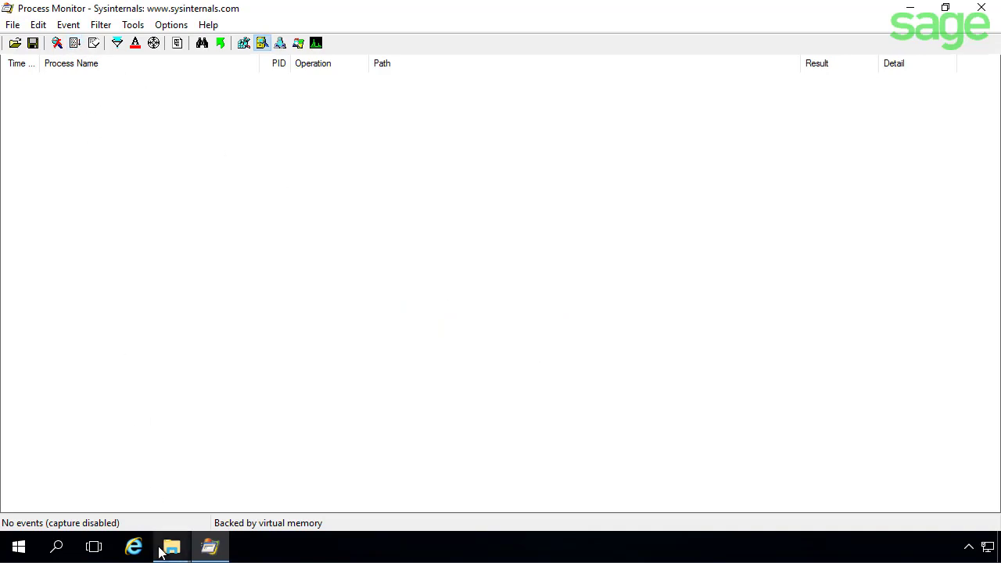
- Run Sage100Payroll2.20.1.exe from the Downloads folder as administrator and allow it to make changes to the device
mouse_move(164, 547)
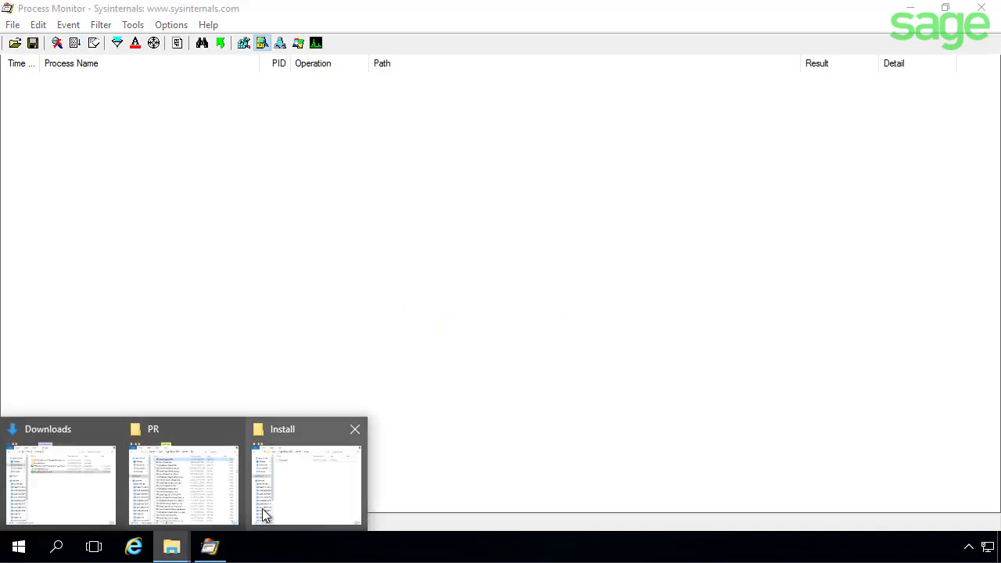
click(82, 493)
right_click(423, 192)
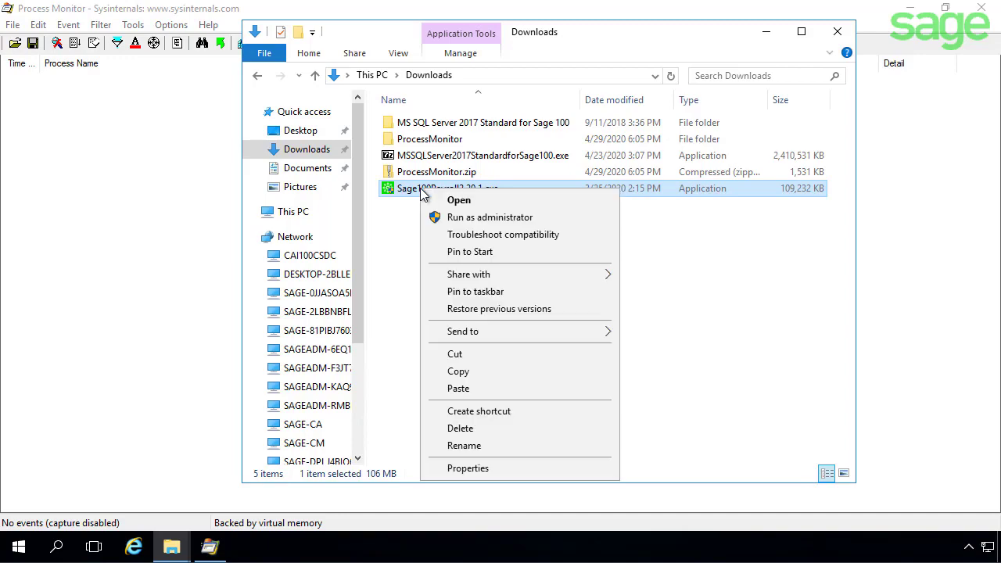
click(445, 216)
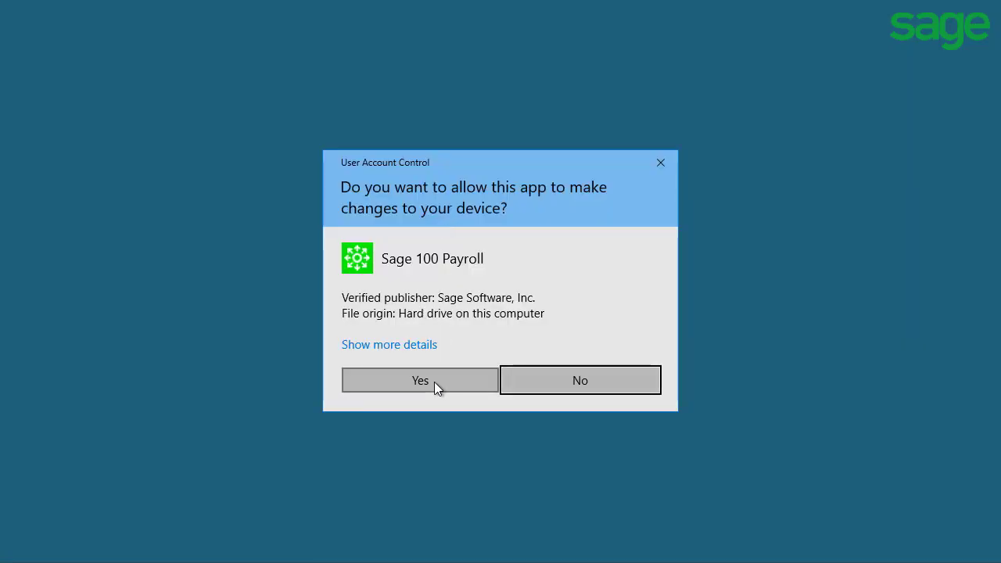
click(436, 383)
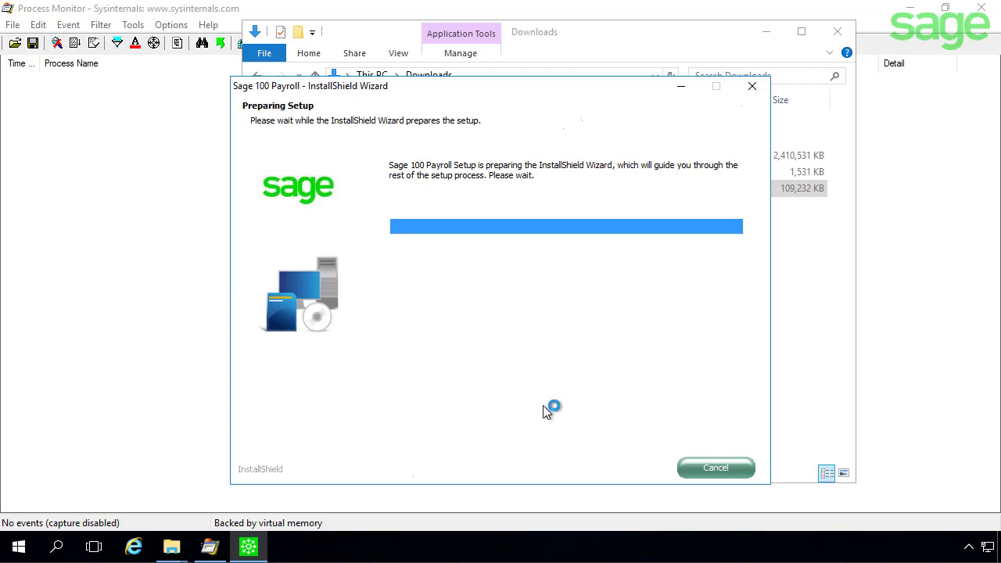
- Accept the license agreement, keep the F:\Apps\Sage 100 Adv 2019\MAS90\ destination, and enter the Sage 100 Administrator password
click(593, 468)
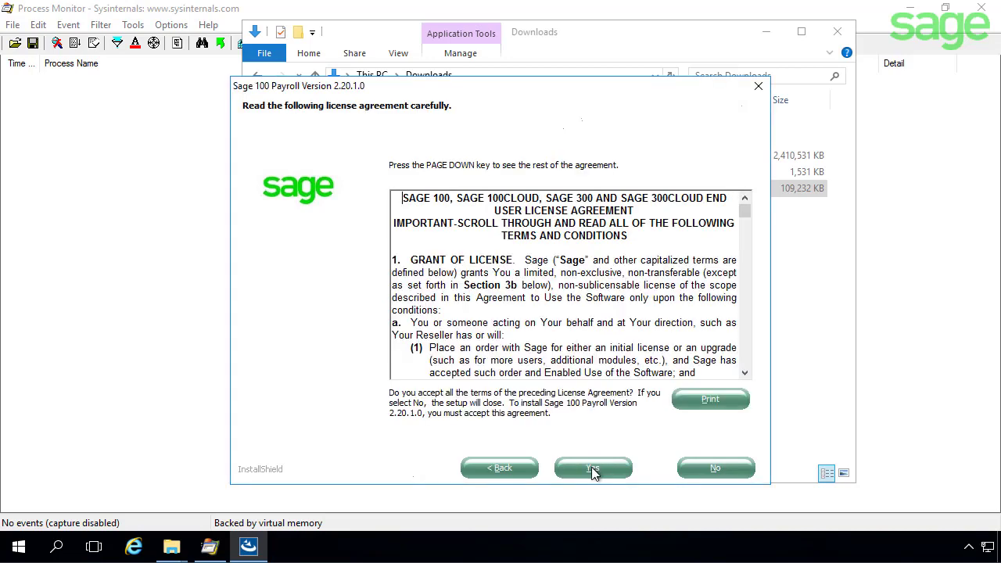
click(593, 469)
click(407, 225)
click(591, 468)
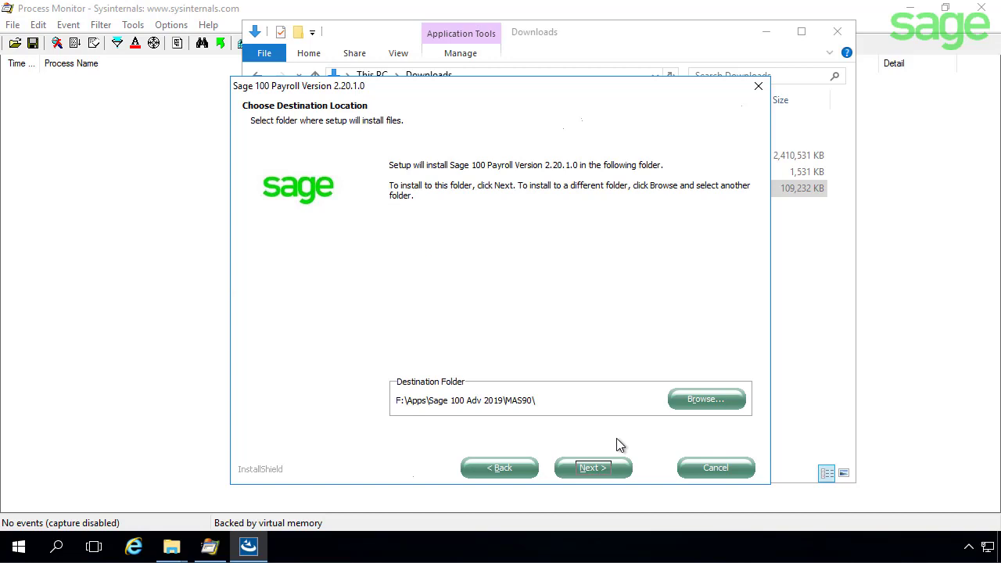
key(Return)
text(*********)
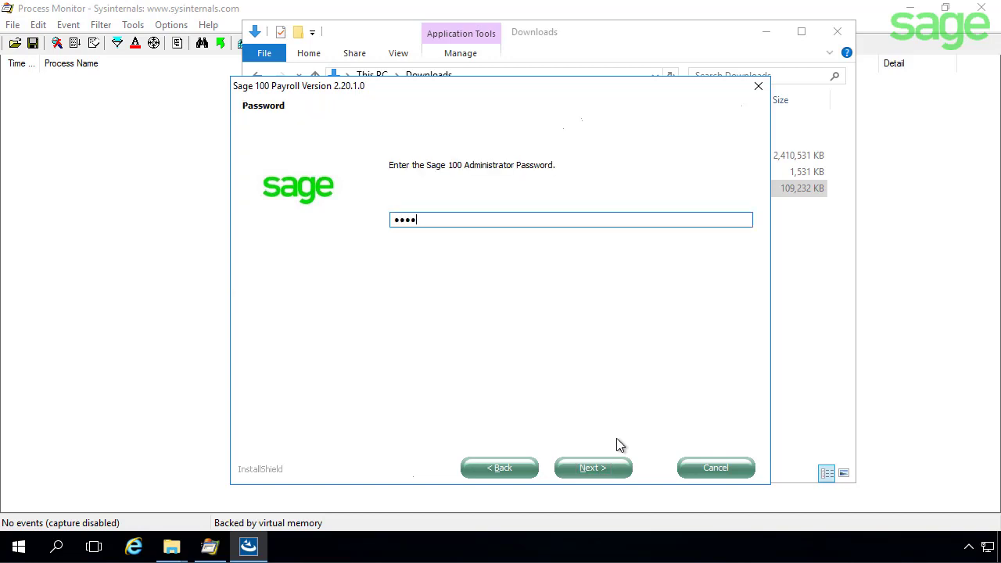
click(608, 474)
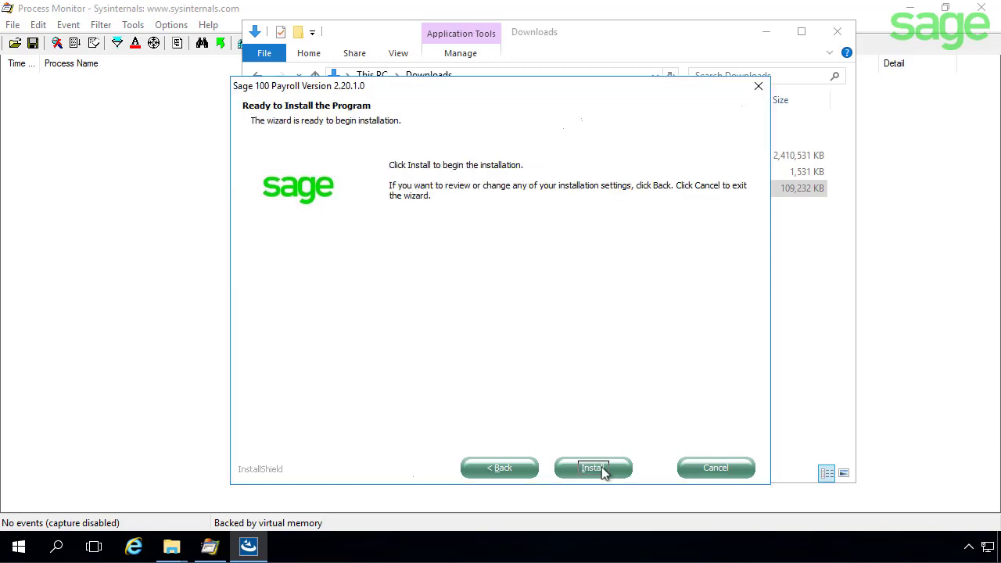
- Capture events in Process Monitor while the Sage 100 Payroll installation runs to completion, and stop the capture
click(57, 46)
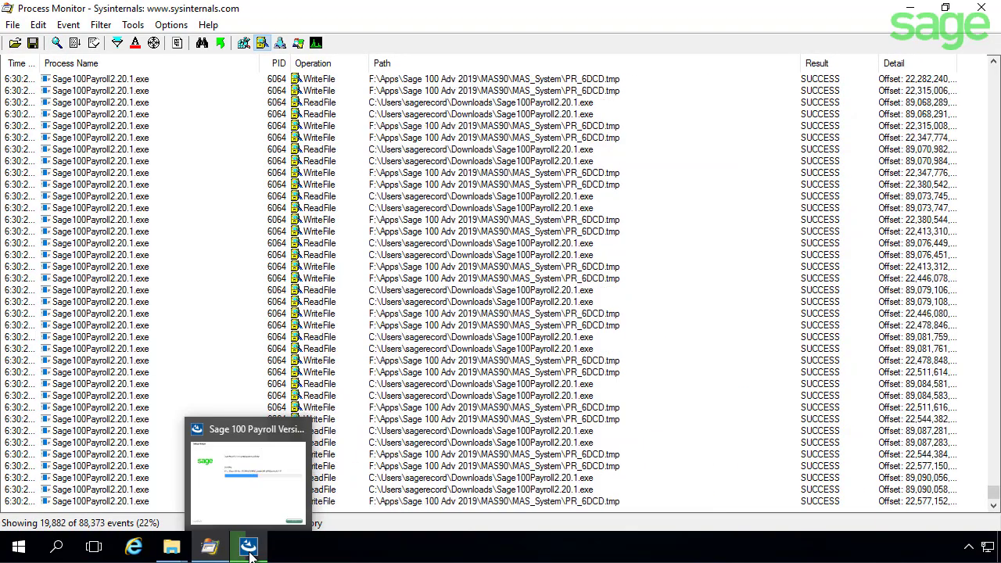
click(249, 553)
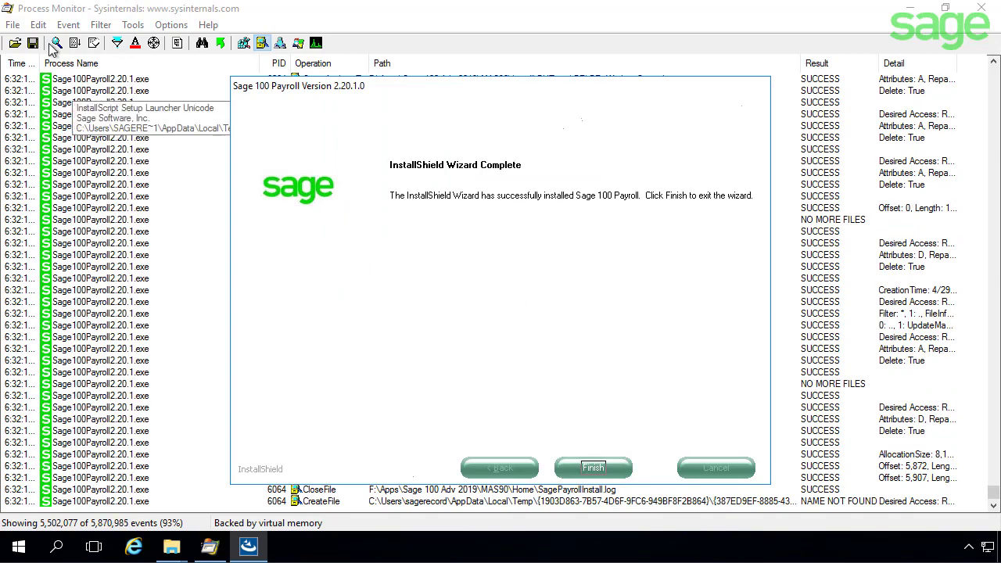
key(Return)
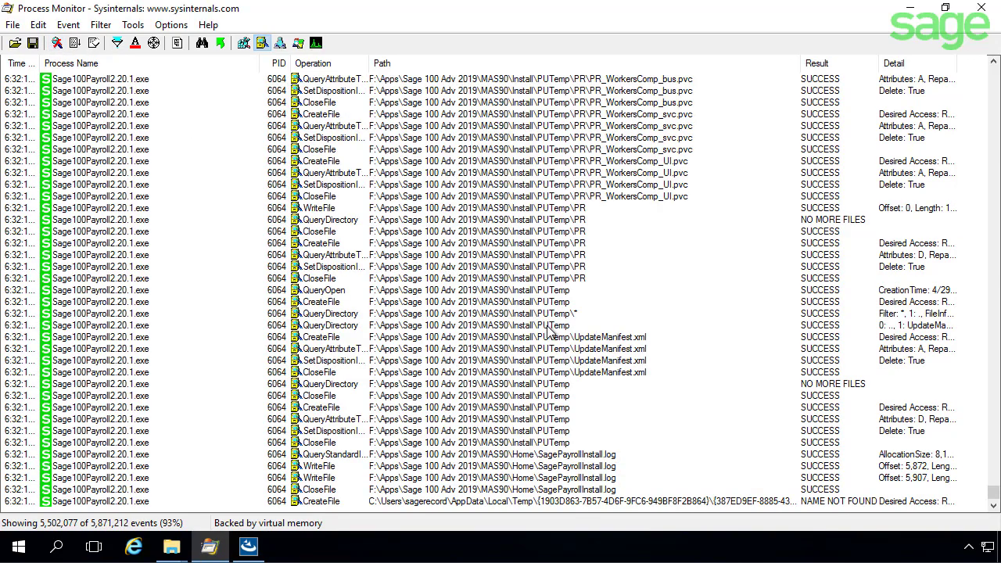
- Jump from the captured SagePayrollInstall.log event to the file in the MAS90\Home folder and open the log
click(590, 468)
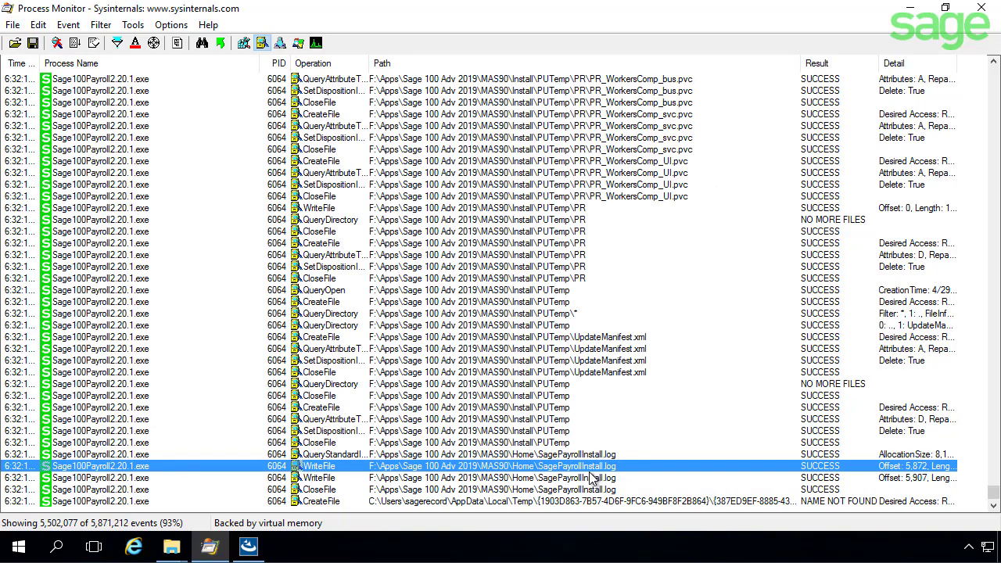
click(537, 456)
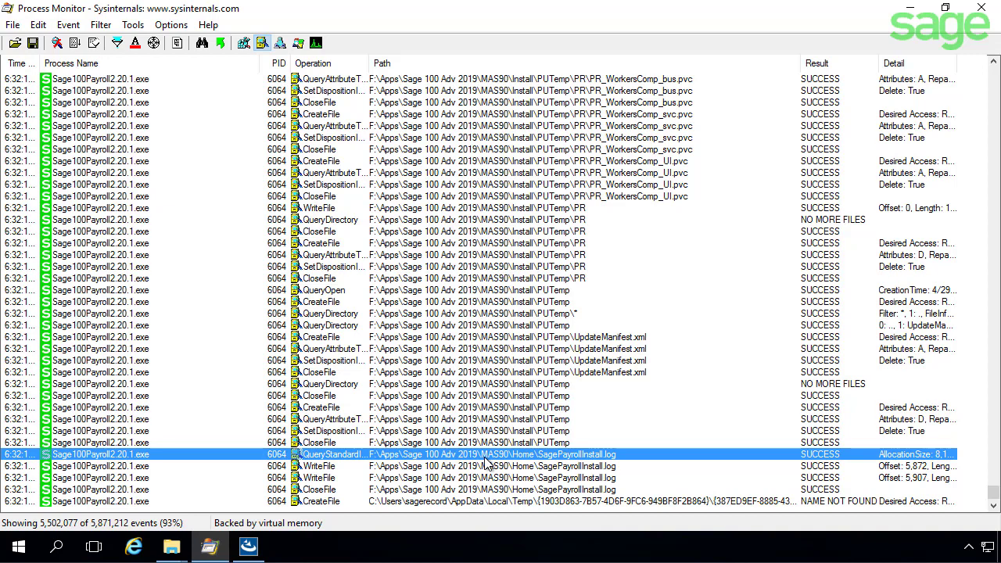
right_click(586, 458)
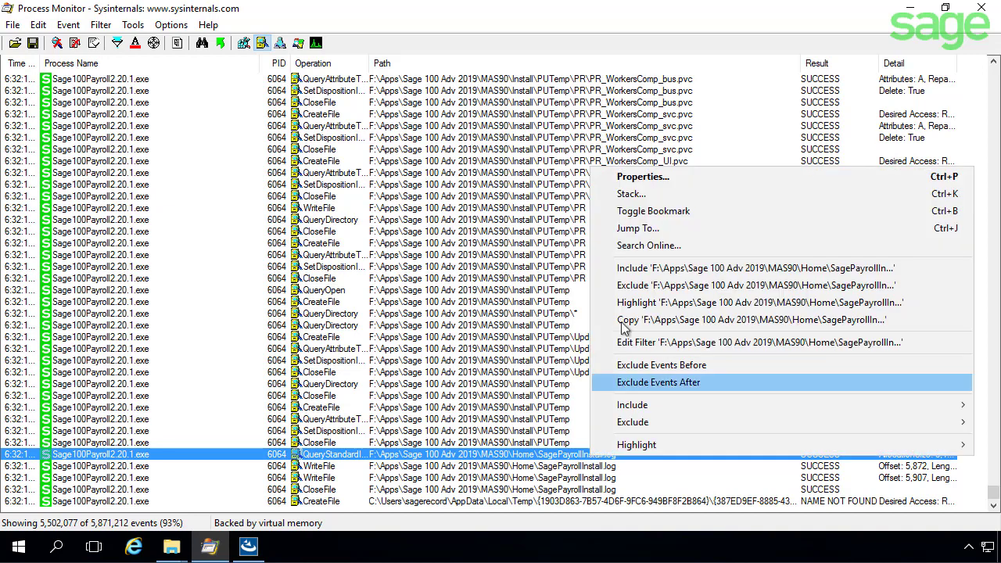
click(639, 229)
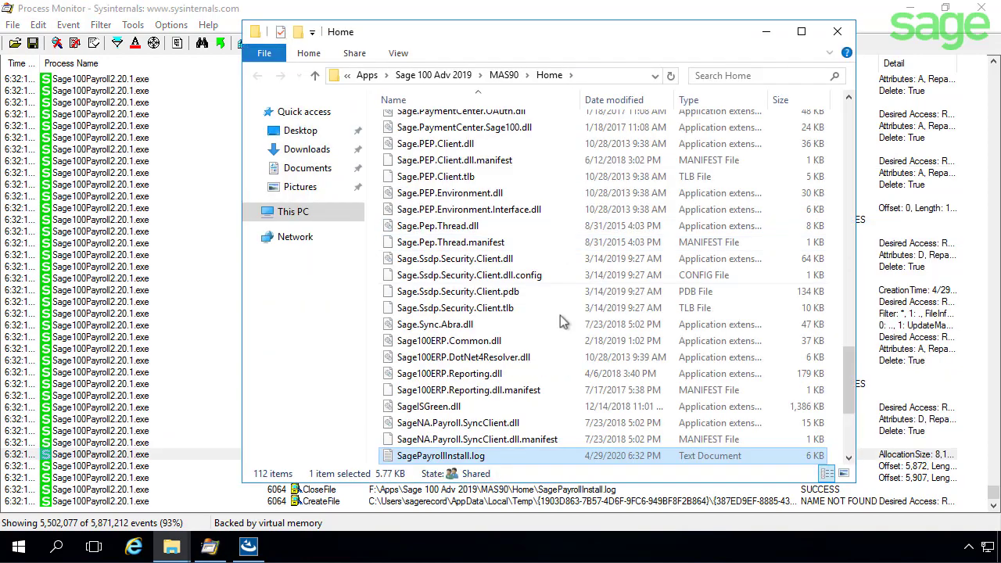
double_click(429, 455)
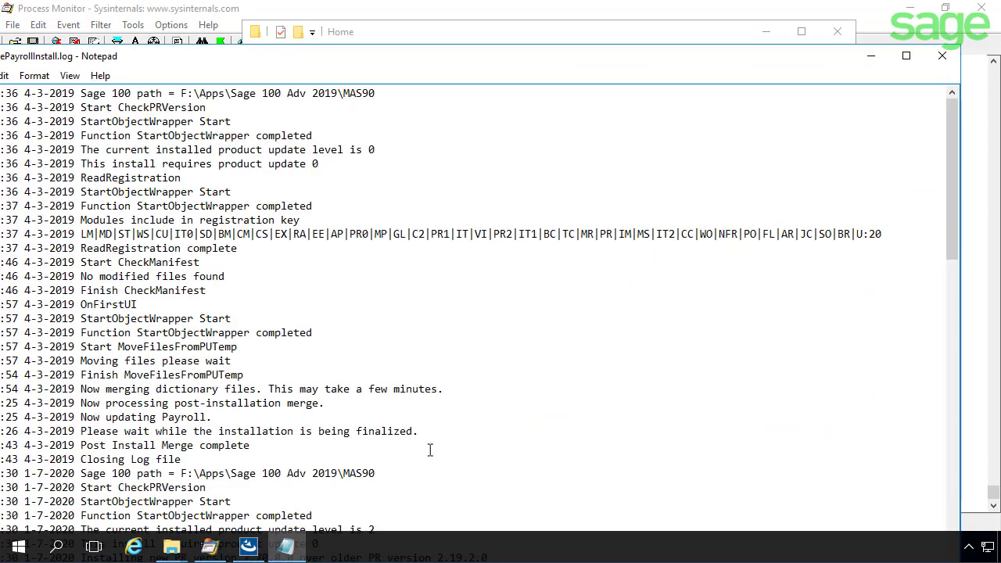
- Review the log's 4-29-2020 entries, highlighting the PR version line of the latest installation, and close the log and the Home folder
drag(497, 59, 663, 42)
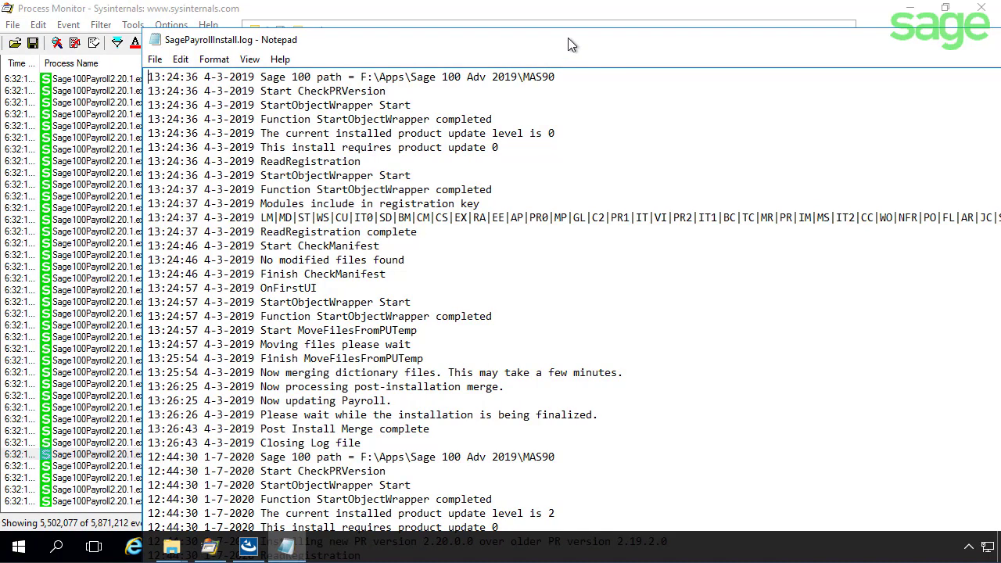
drag(568, 40, 445, 20)
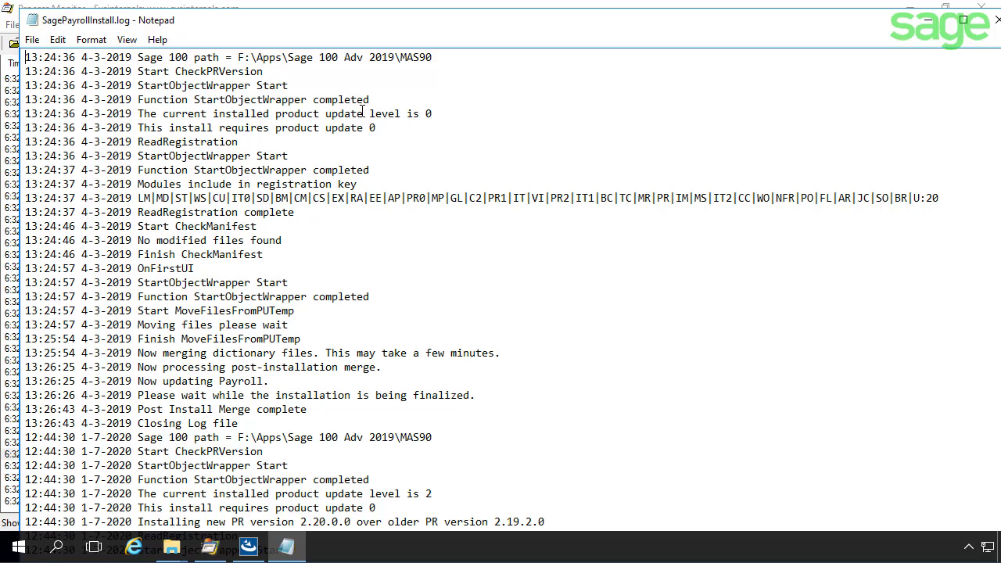
scroll(362, 111, down, 12)
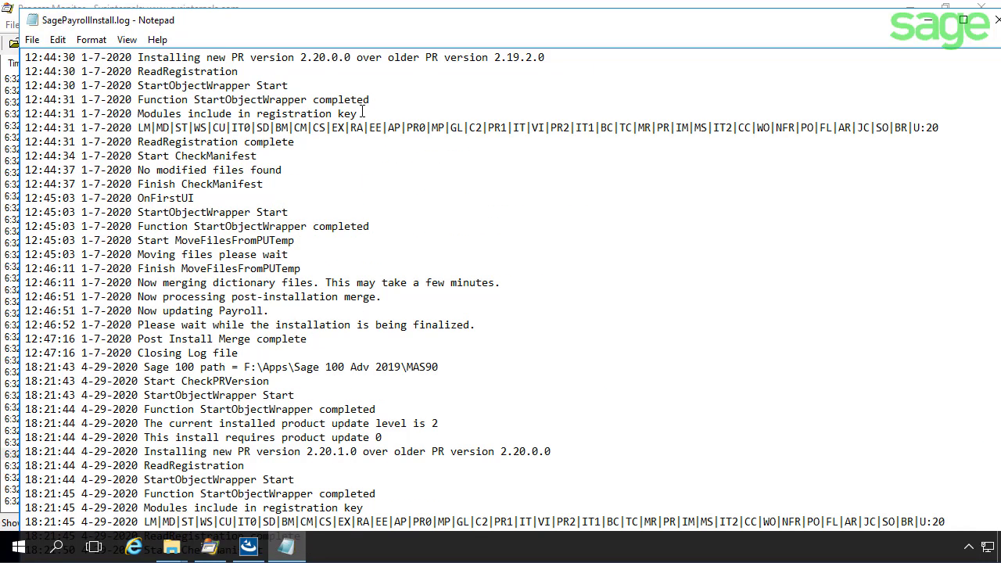
scroll(362, 111, down, 12)
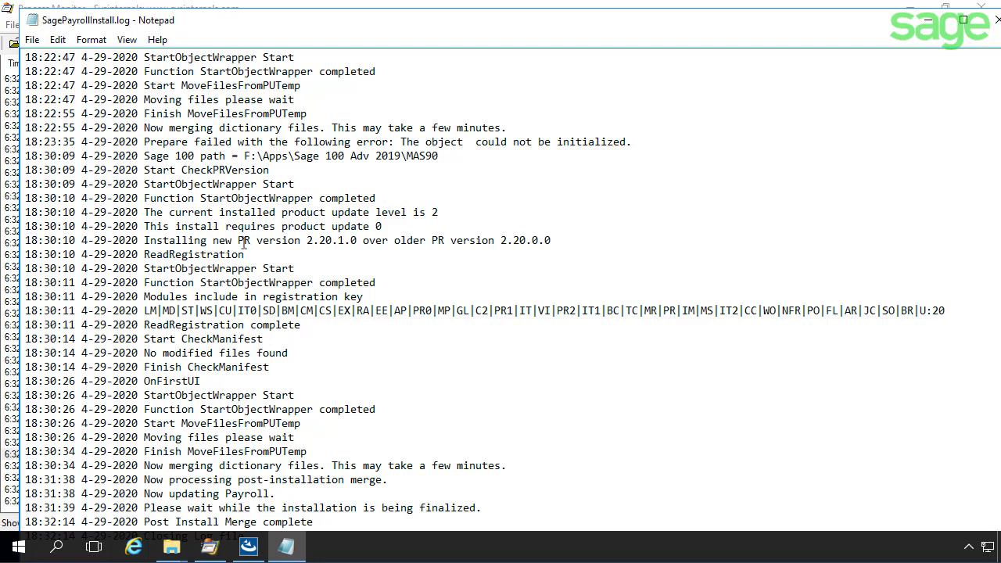
drag(145, 240, 564, 243)
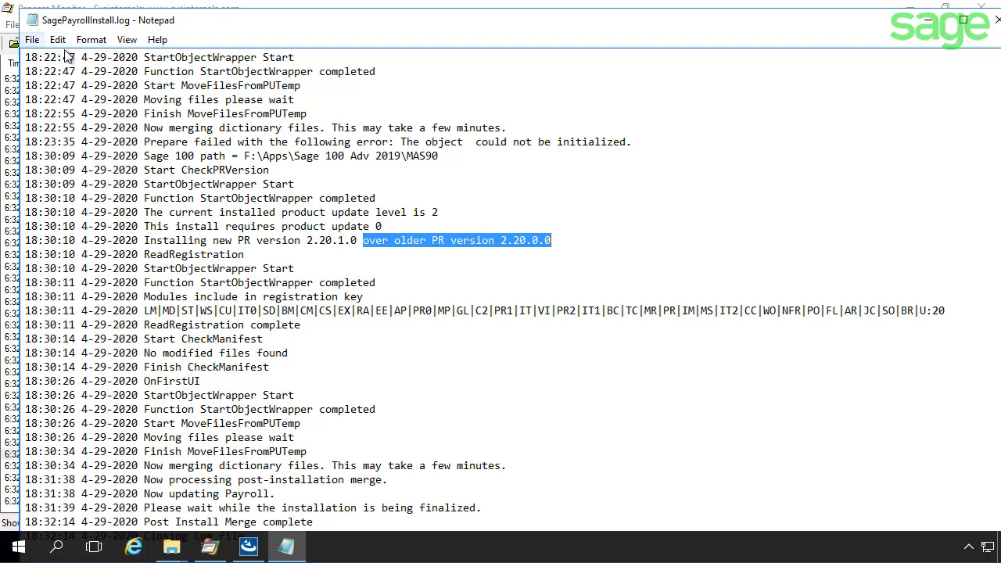
click(35, 42)
click(56, 173)
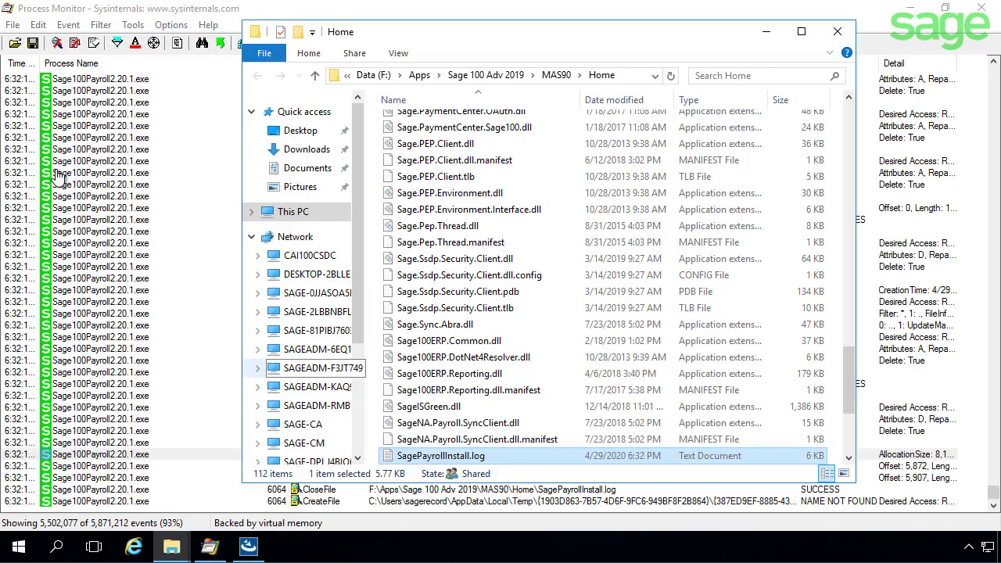
click(838, 31)
- Close Process Monitor and finish the Sage 100 Payroll installation wizard
click(551, 349)
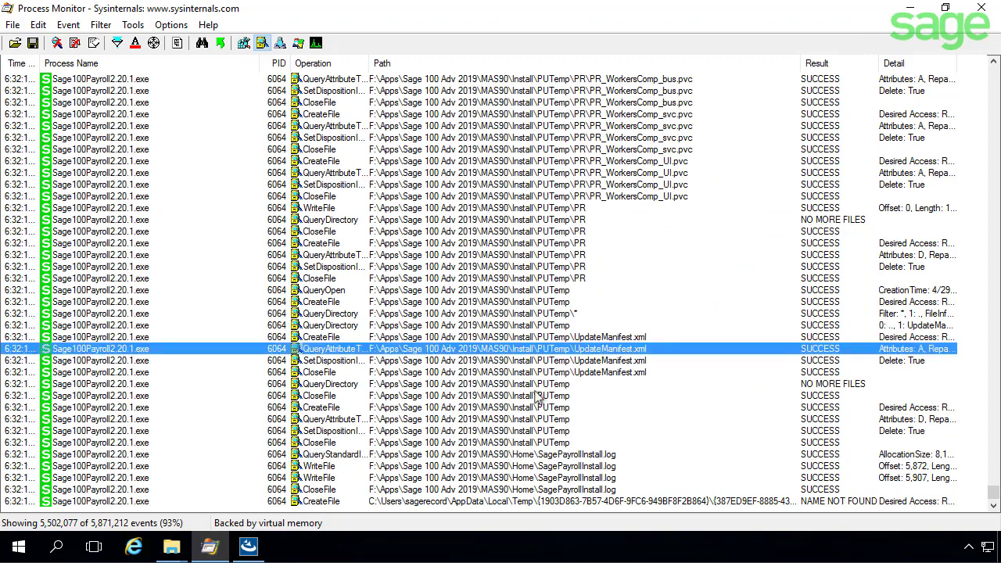
click(982, 8)
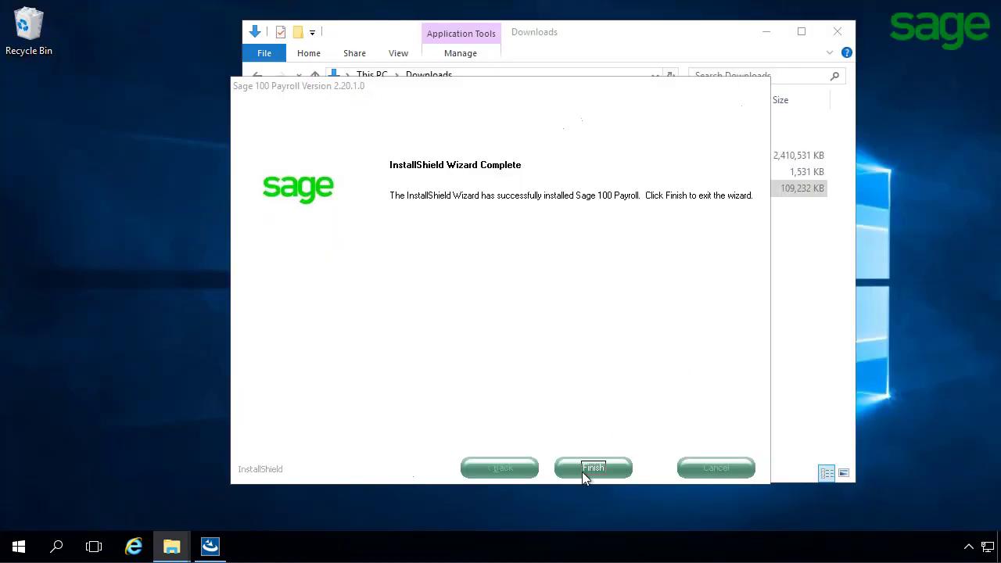
click(582, 470)
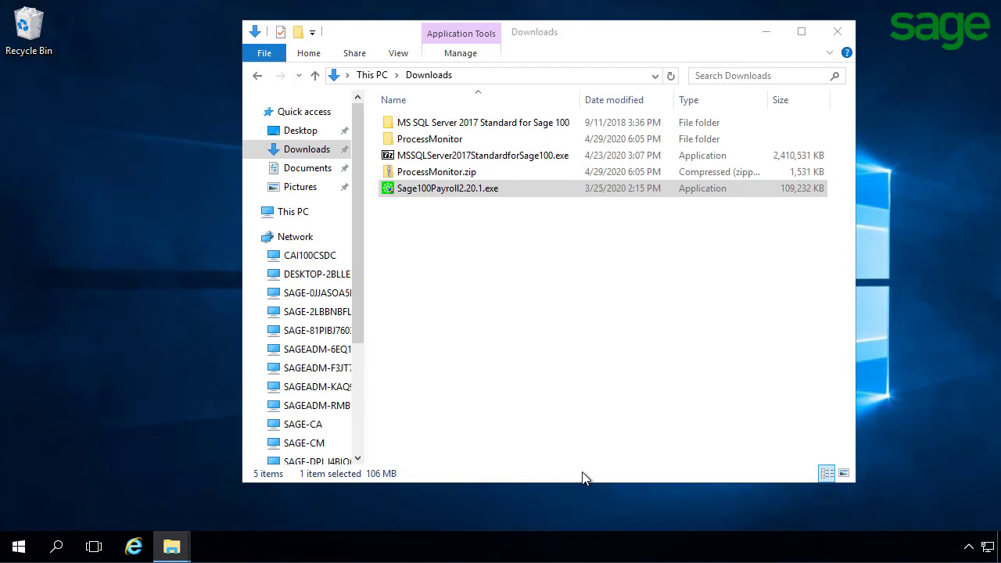